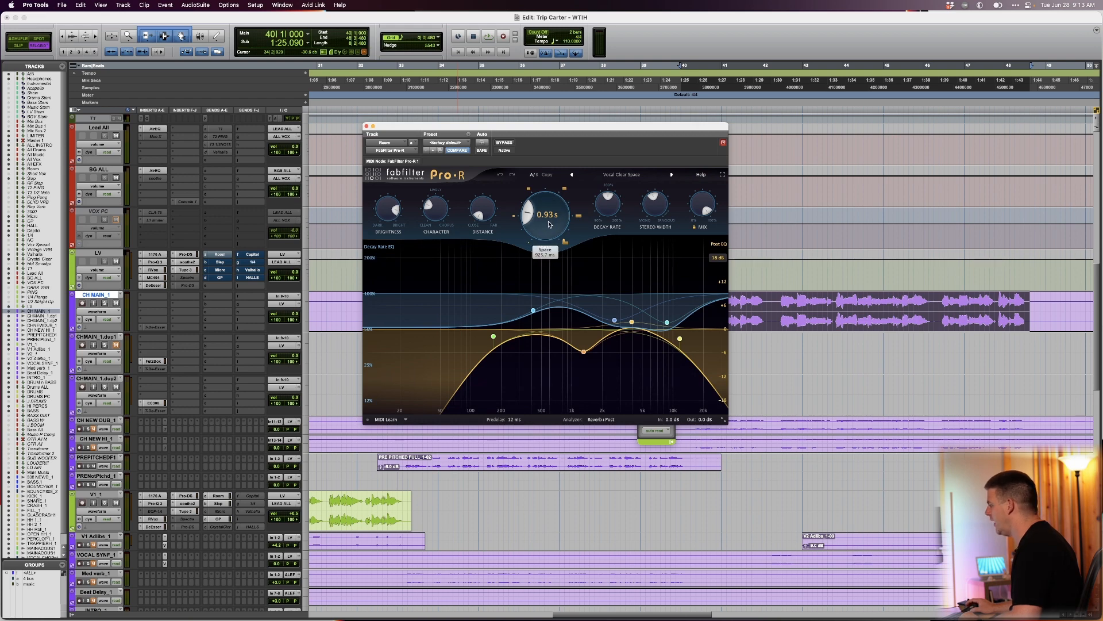
- Close the Room reverb and Slap delay plug-ins and inspect the MicroShift, RCompressor and Pro-Q 3 inserts on the Micro track
key(super+w)
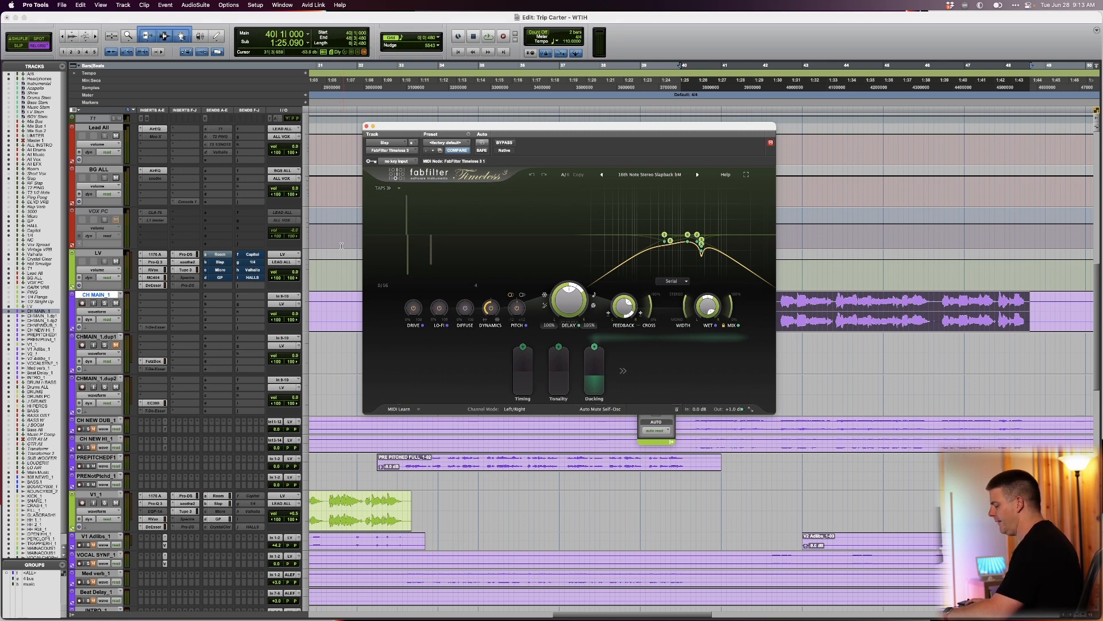
key(super+w)
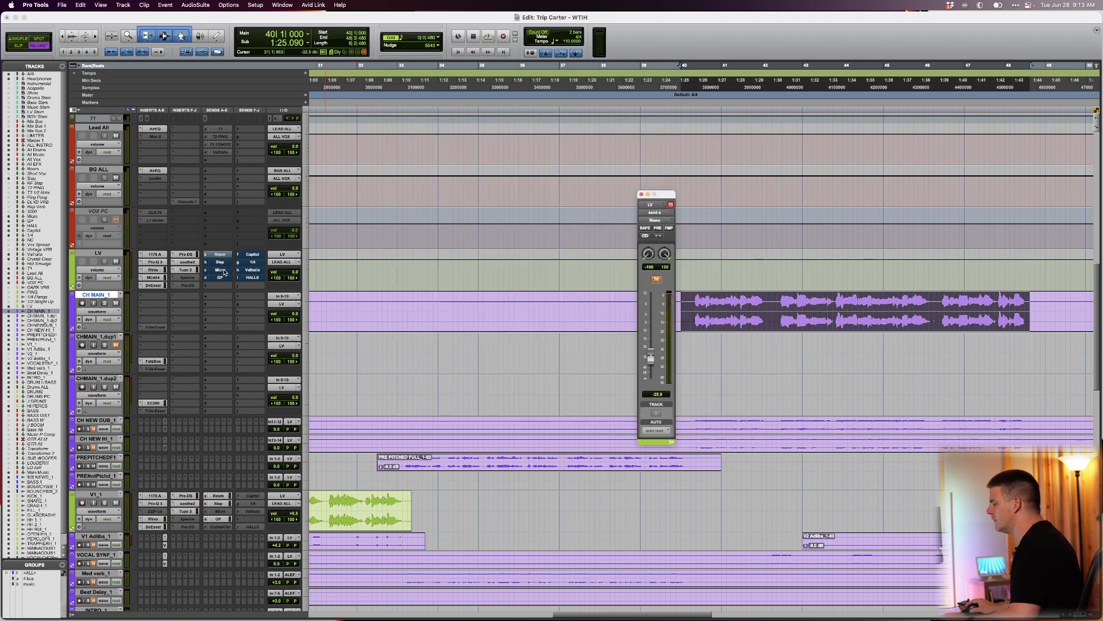
scroll(224, 273, up, 8)
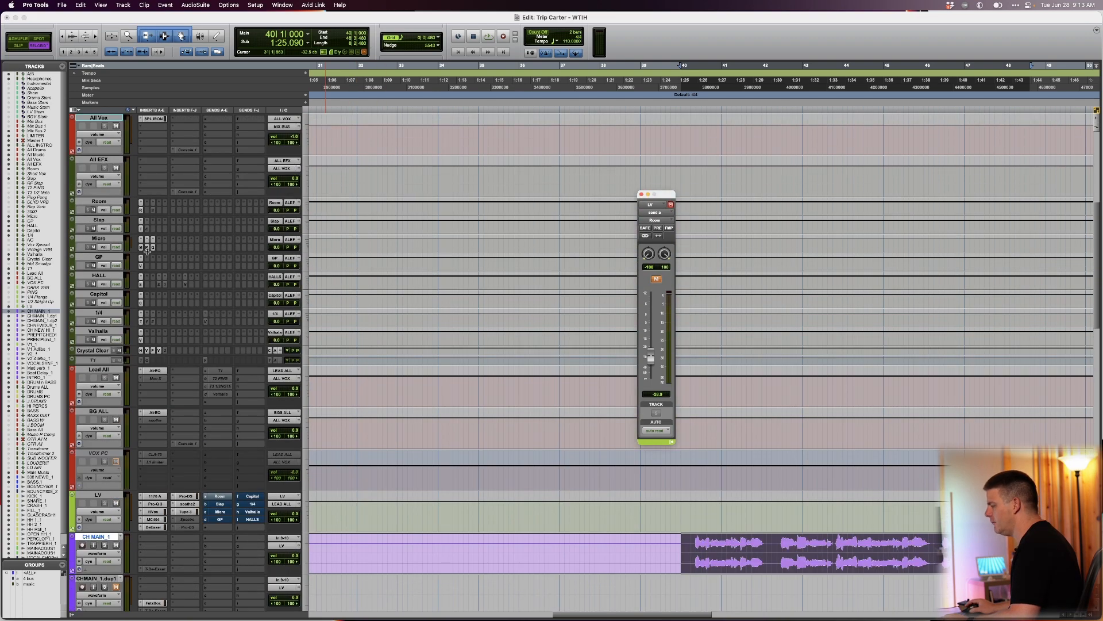
click(142, 248)
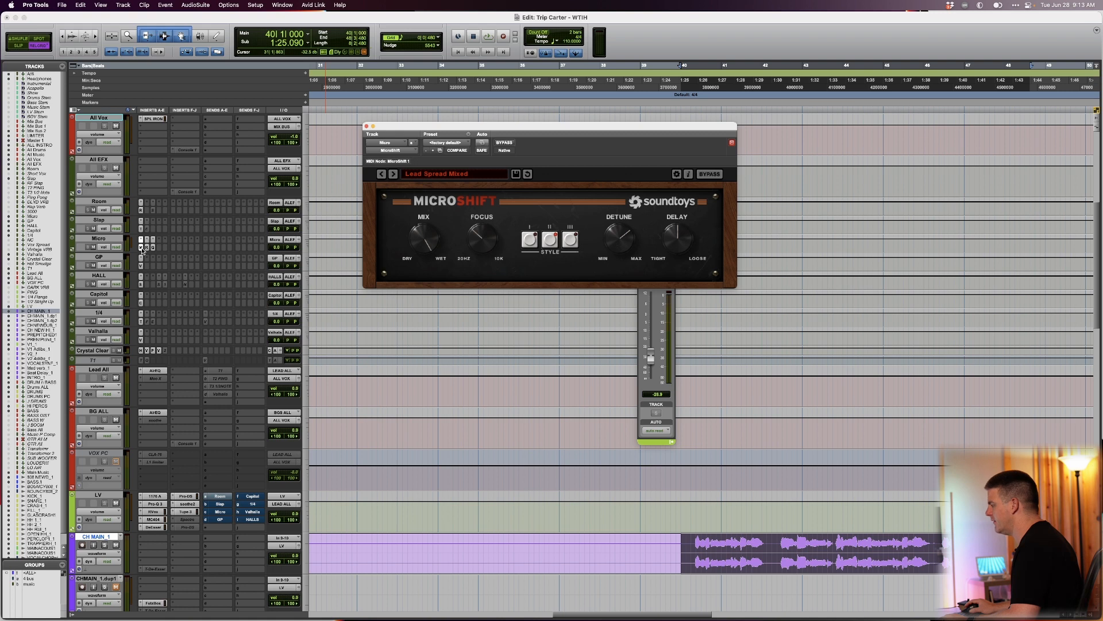
click(147, 247)
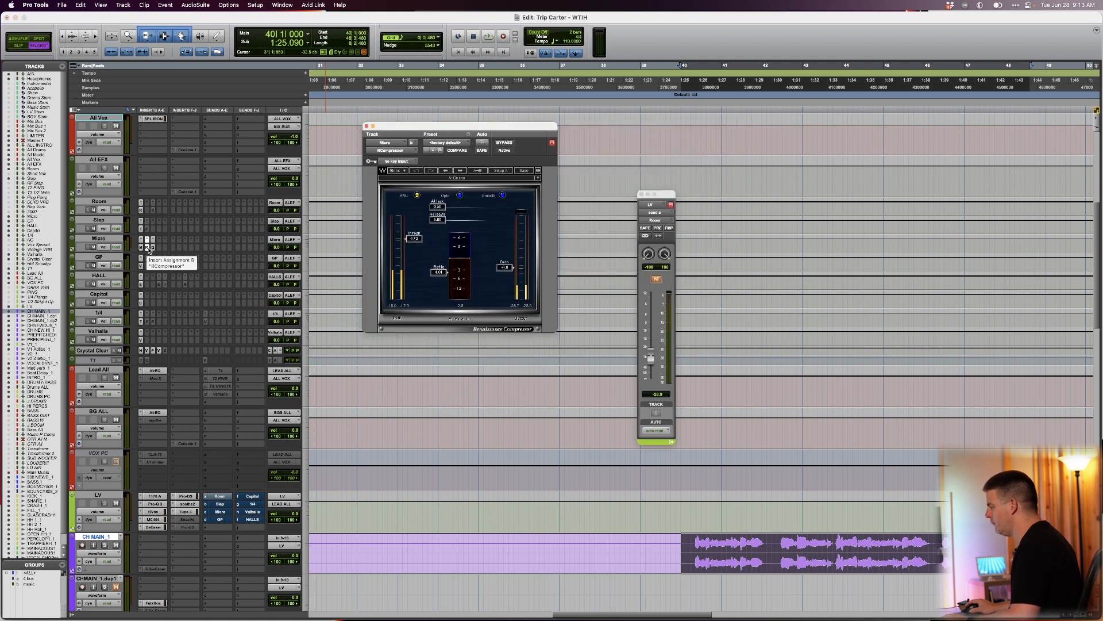
click(153, 248)
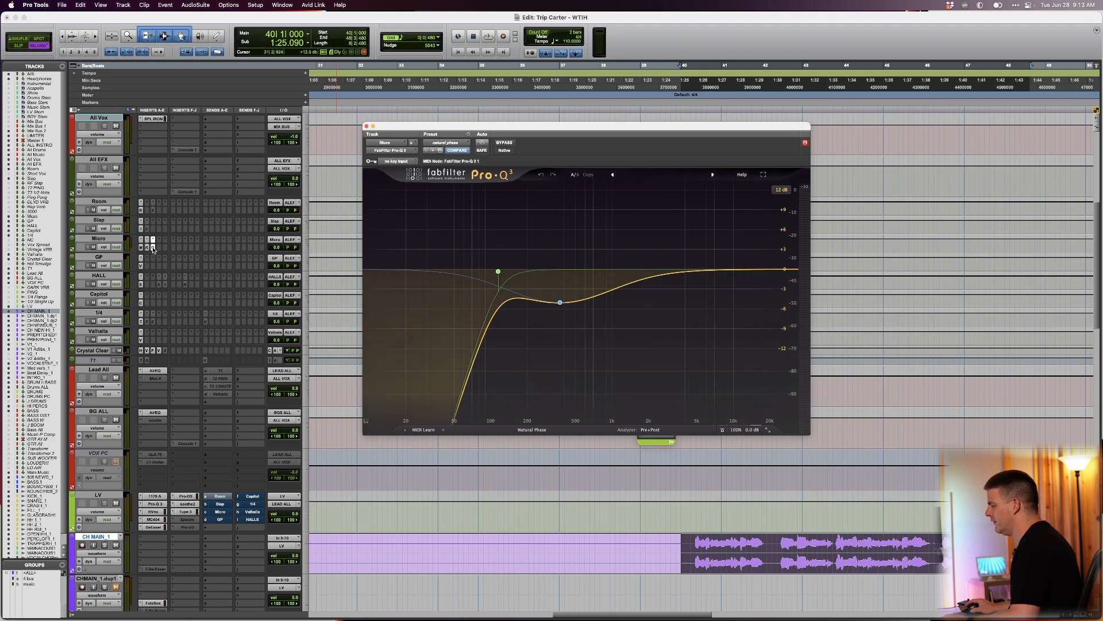
click(153, 248)
scroll(536, 399, down, 5)
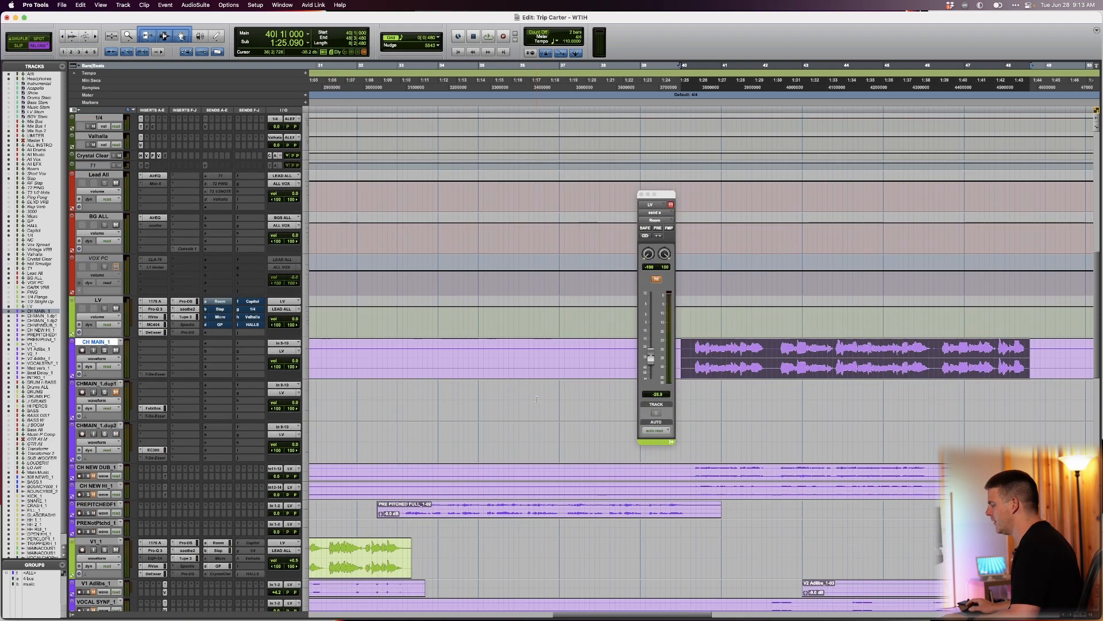
- Inspect the ValhallaVintageVerb on the LV track's GP send and the Seventh Heaven reverb on the HALL track
scroll(536, 398, down, 1)
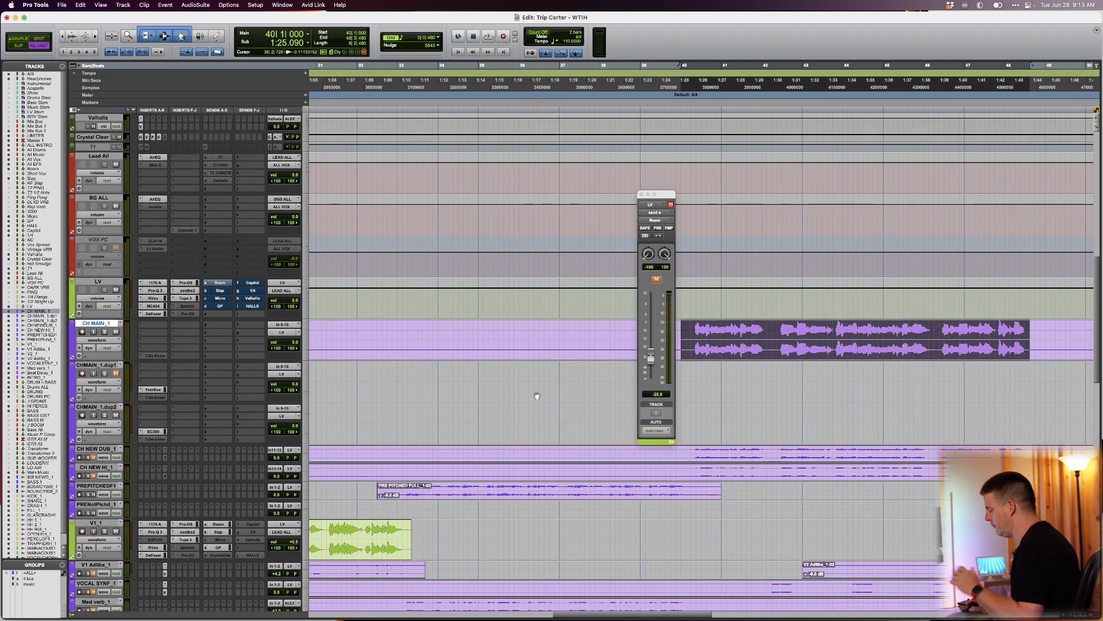
click(225, 313)
click(224, 313)
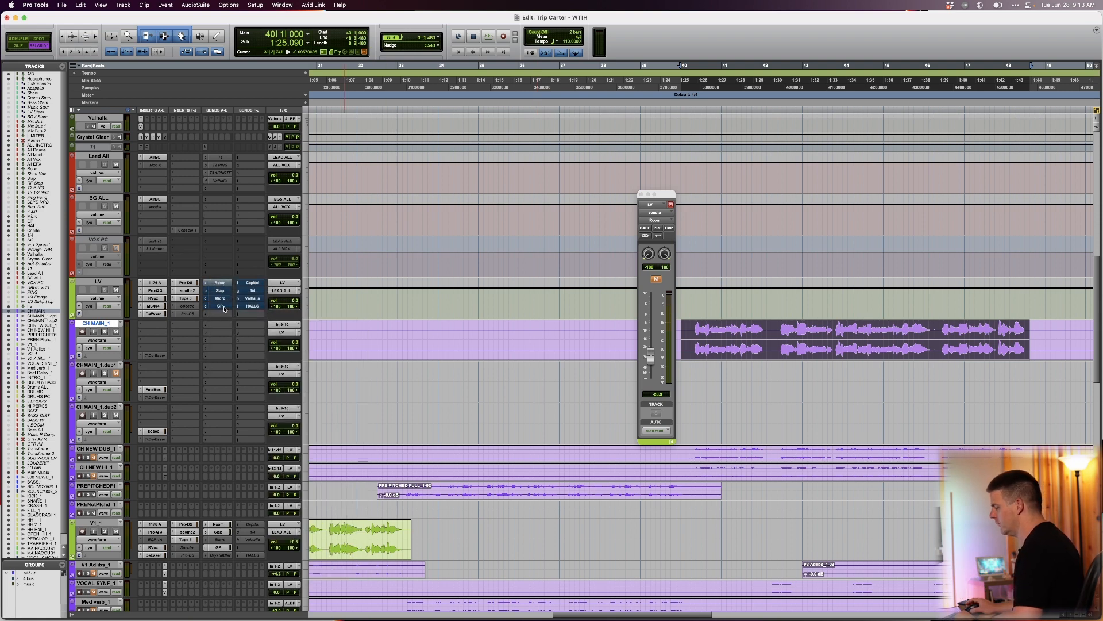
click(224, 309)
ctrl+shift+click(225, 309)
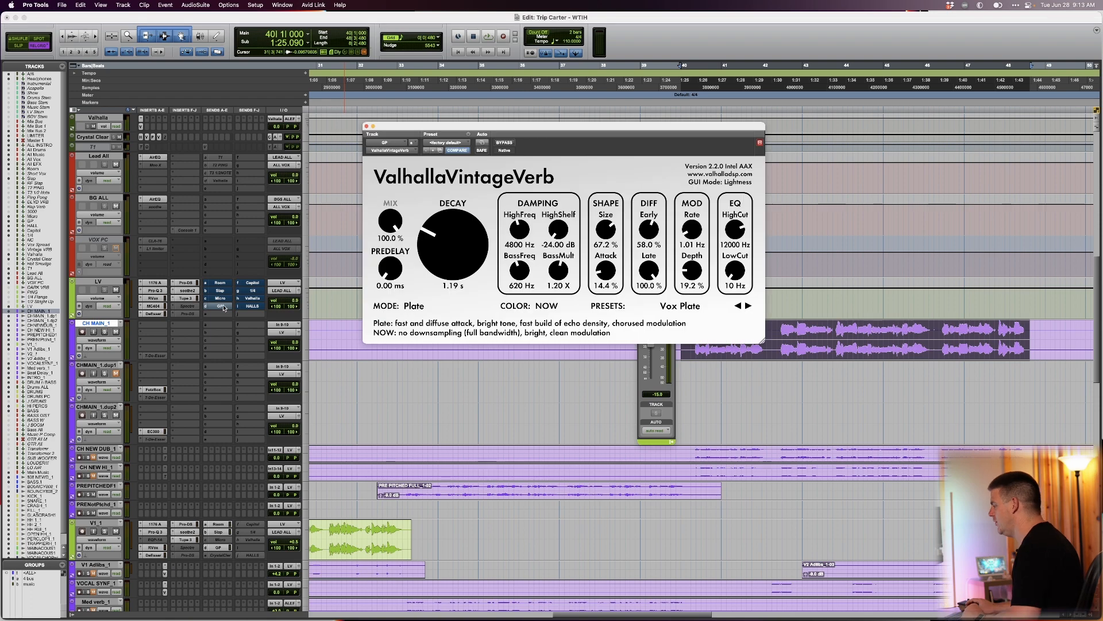
drag(572, 133, 554, 139)
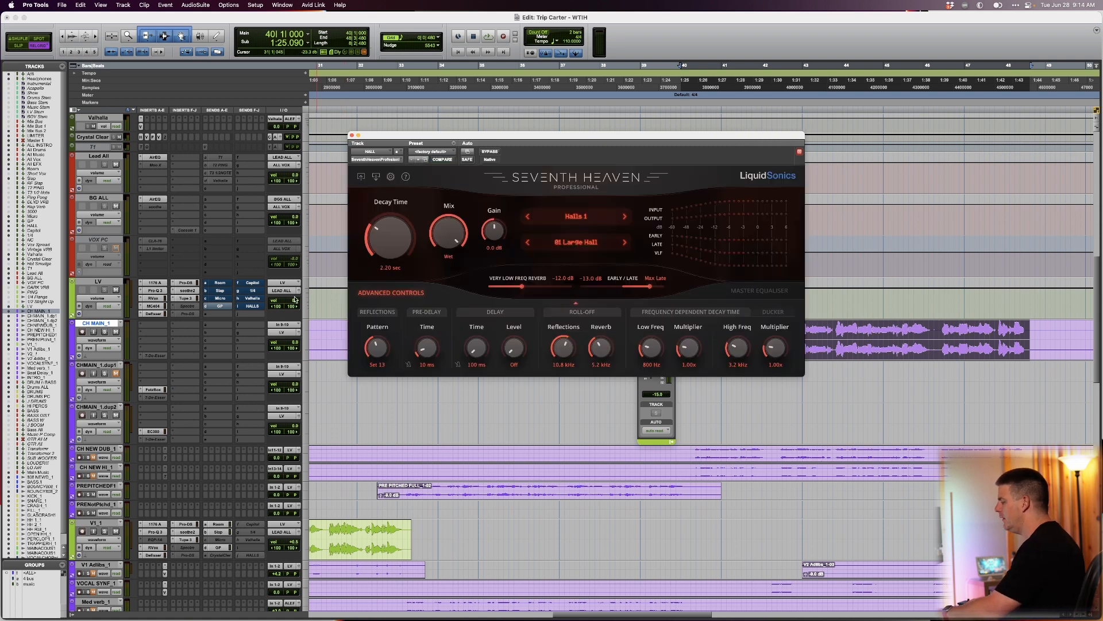
click(351, 135)
- Inspect the Capitol Chambers reverb fed by the LV track's Capitol send
click(258, 285)
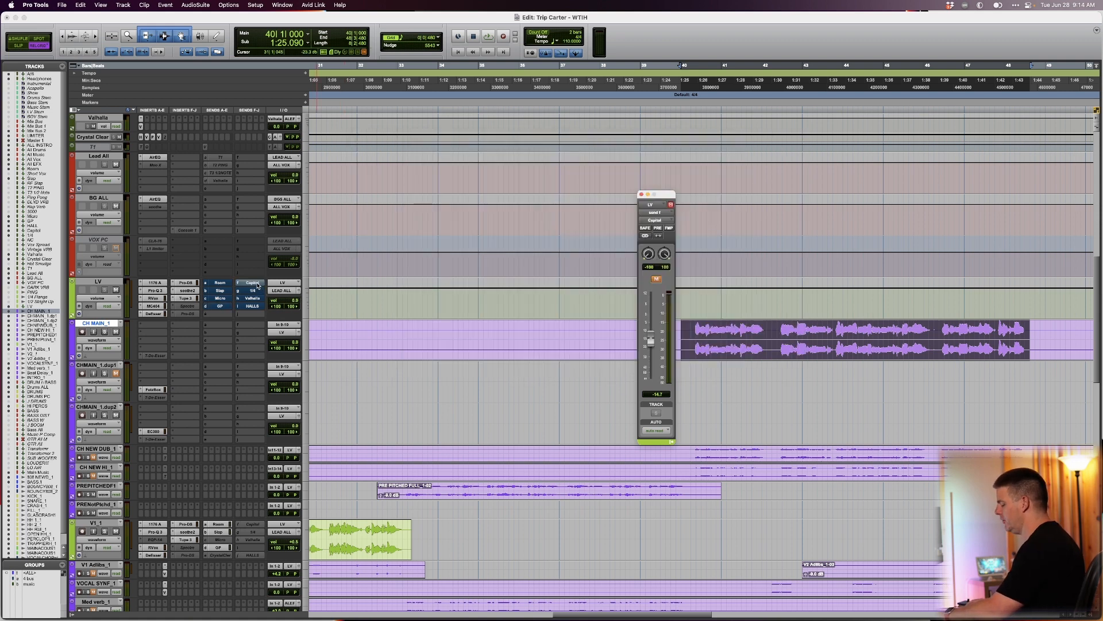
ctrl+shift+click(258, 285)
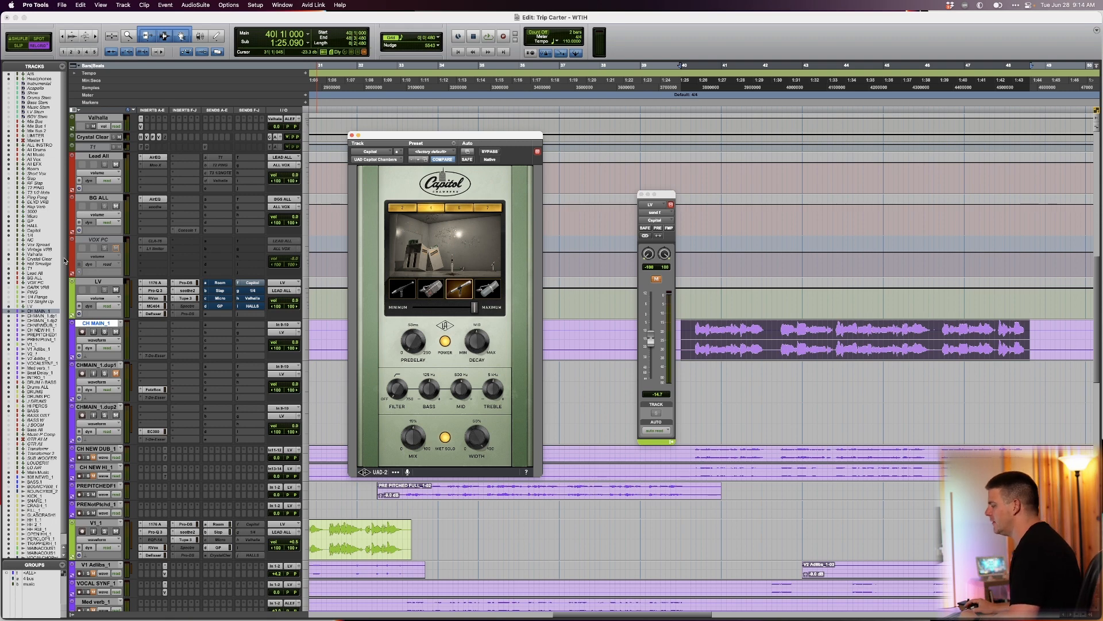
click(260, 282)
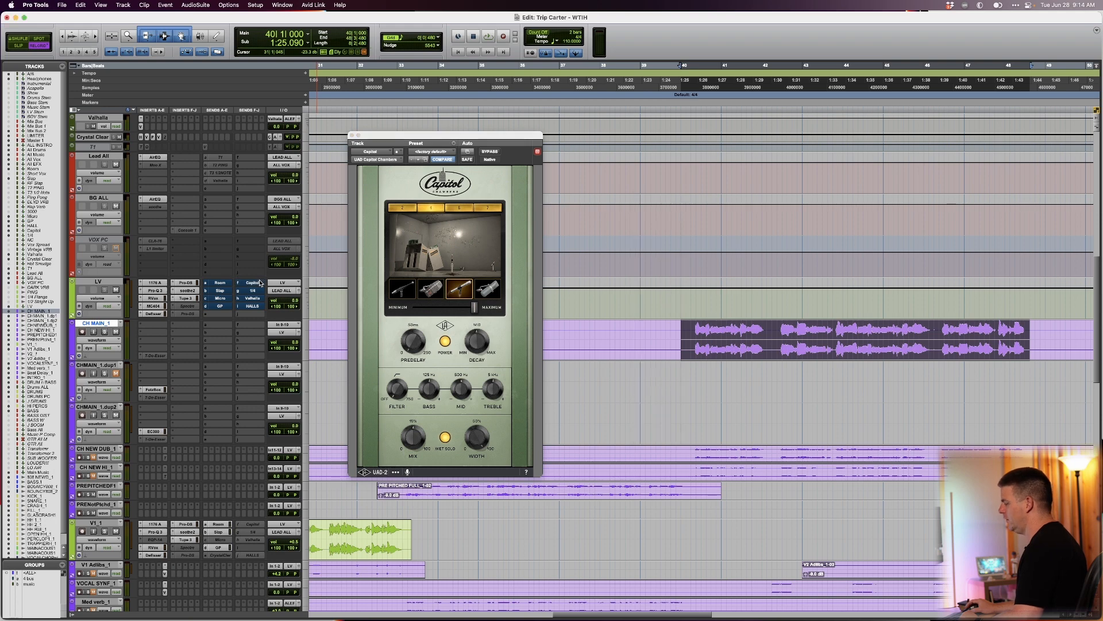
- Open the LV track's 1/4 send and look through the inserts on the HALL and Micro effect tracks
click(257, 292)
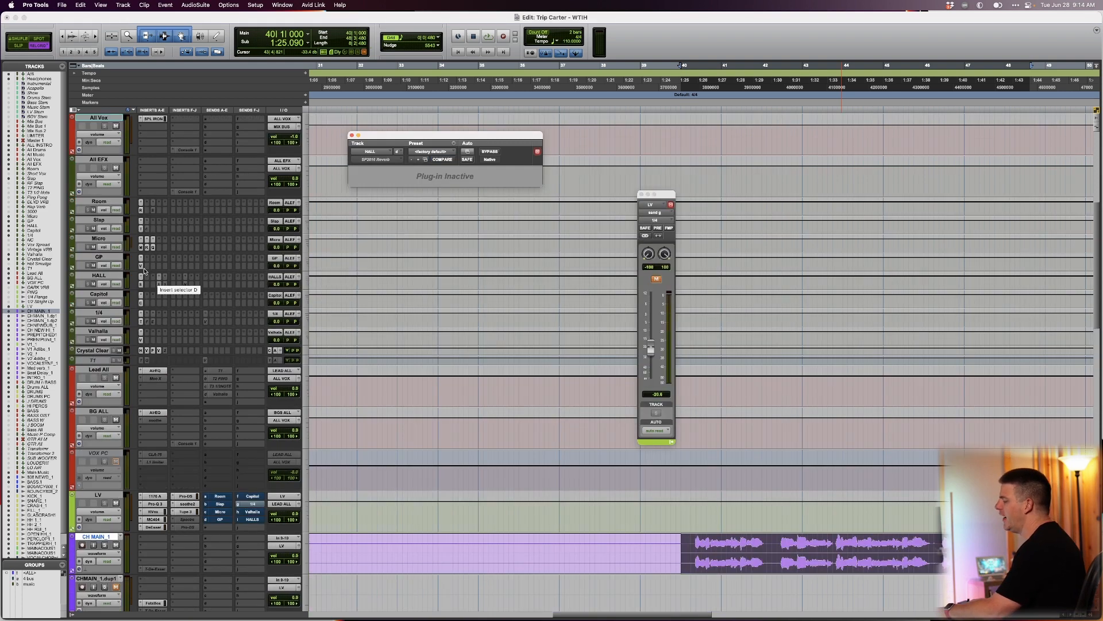
click(165, 285)
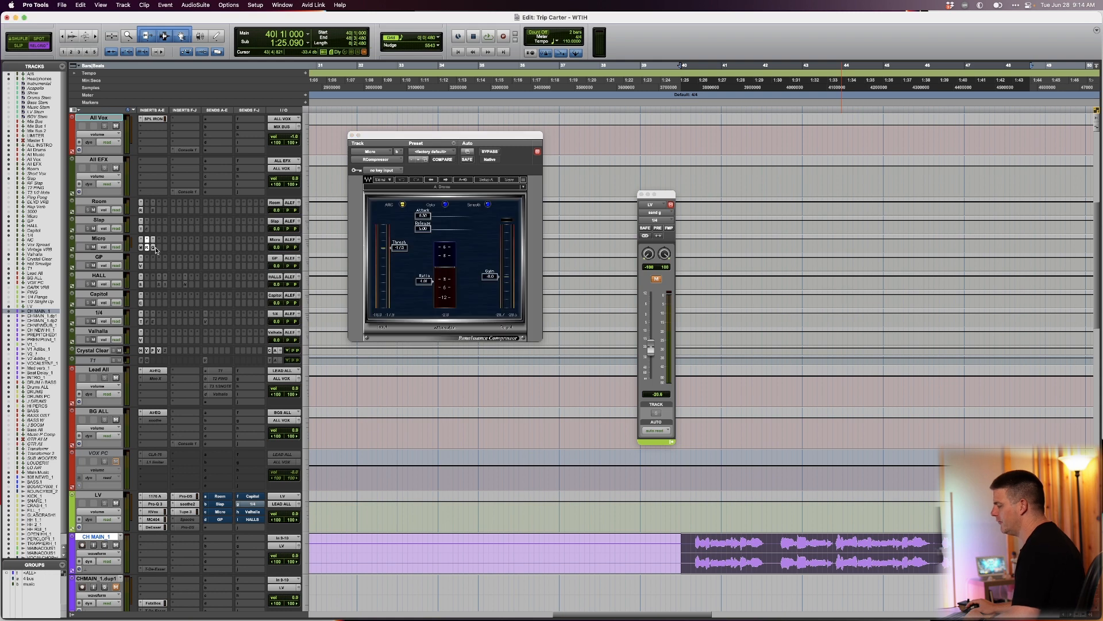
click(155, 286)
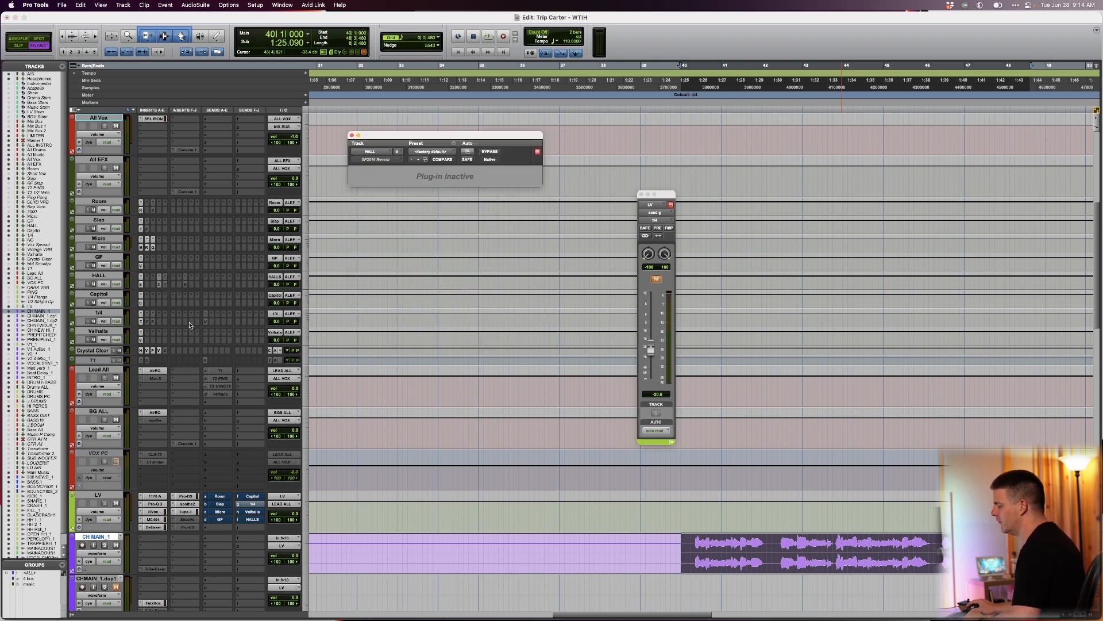
scroll(306, 432, down, 6)
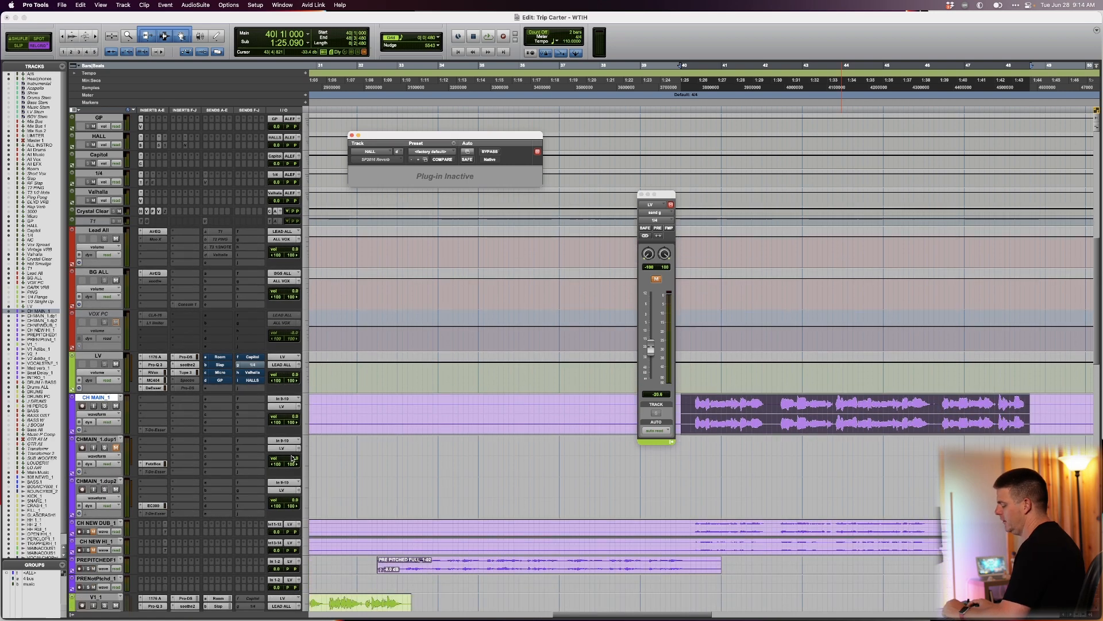
scroll(293, 458, up, 1)
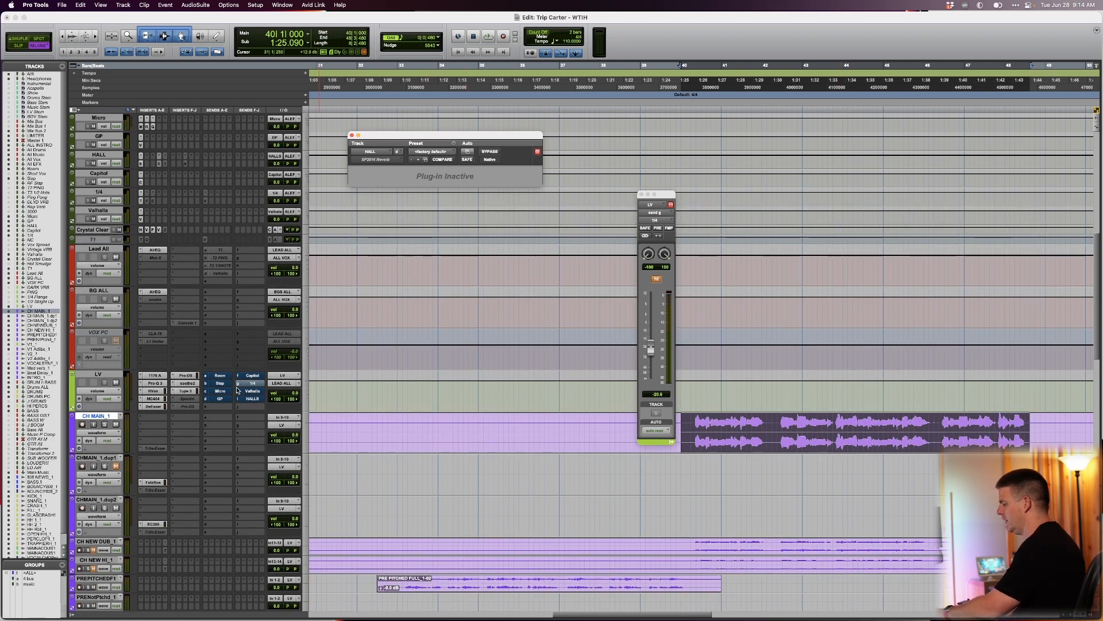
- Inspect the reverbs behind the LV track's Valhalla and HALLS sends
click(253, 391)
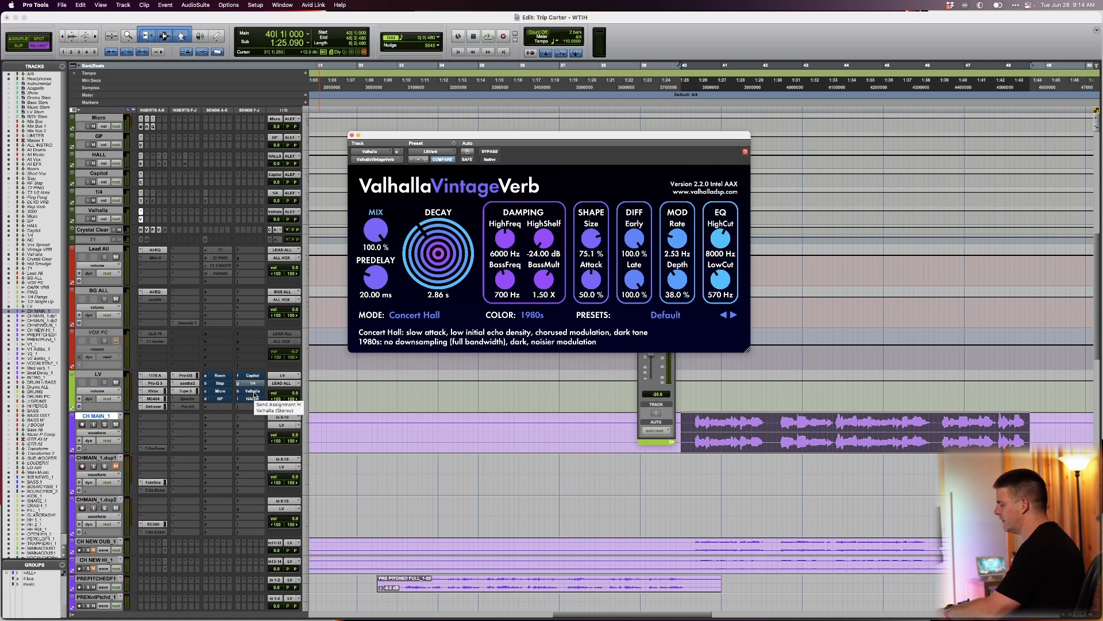
click(254, 398)
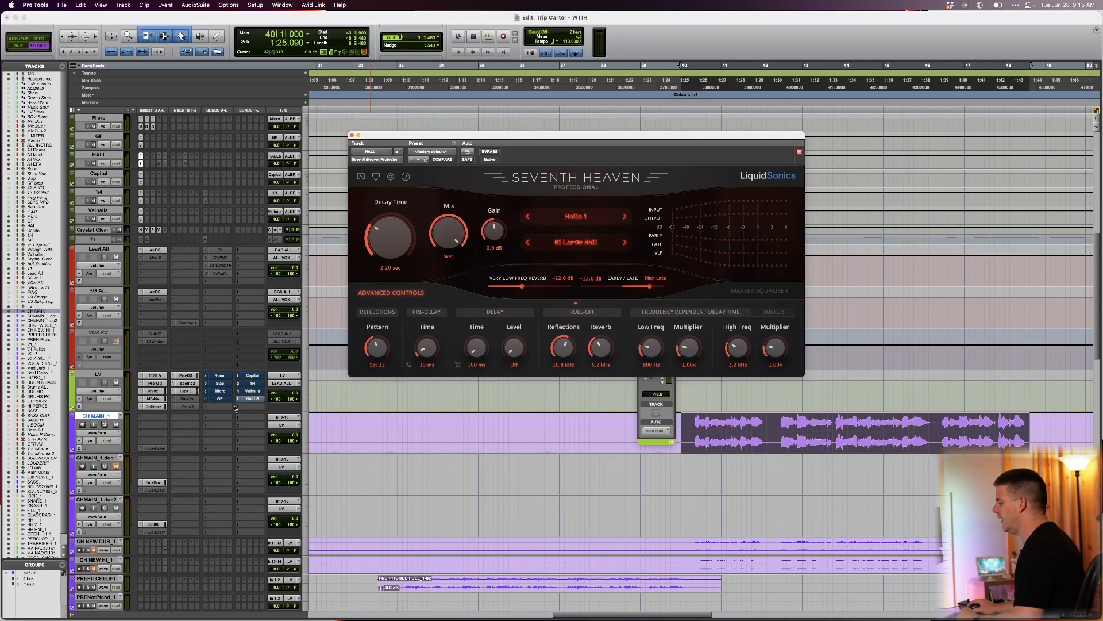
click(246, 399)
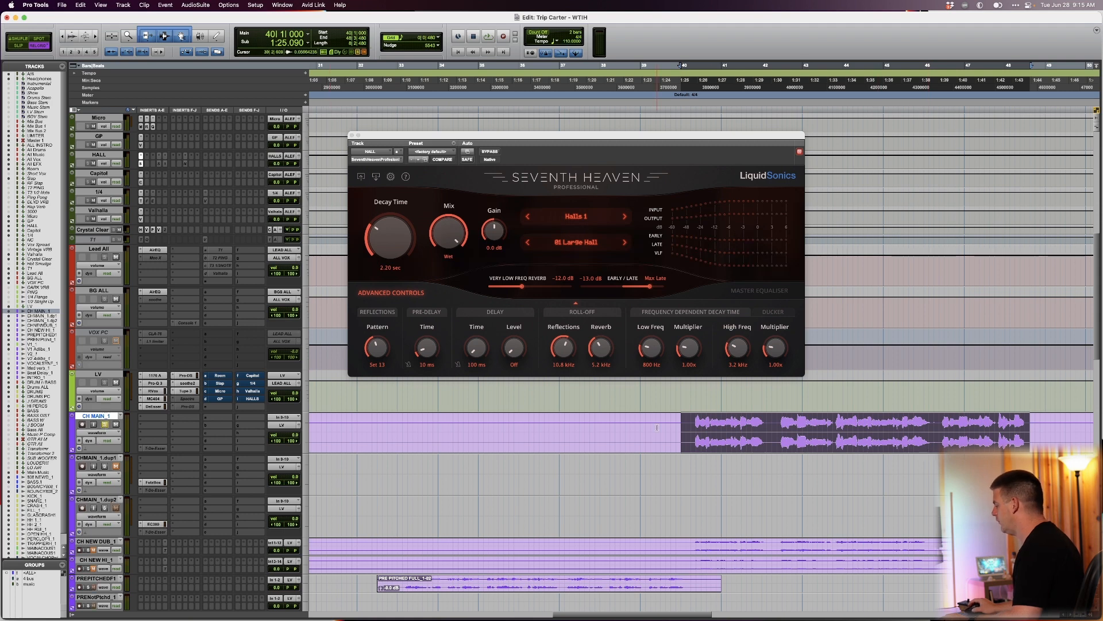
- Audition the CH MAIN_1 vocal, close the Seventh Heaven reverb, and select the first vocal phrase starting at bar 40, beat 2
click(697, 419)
key(space)
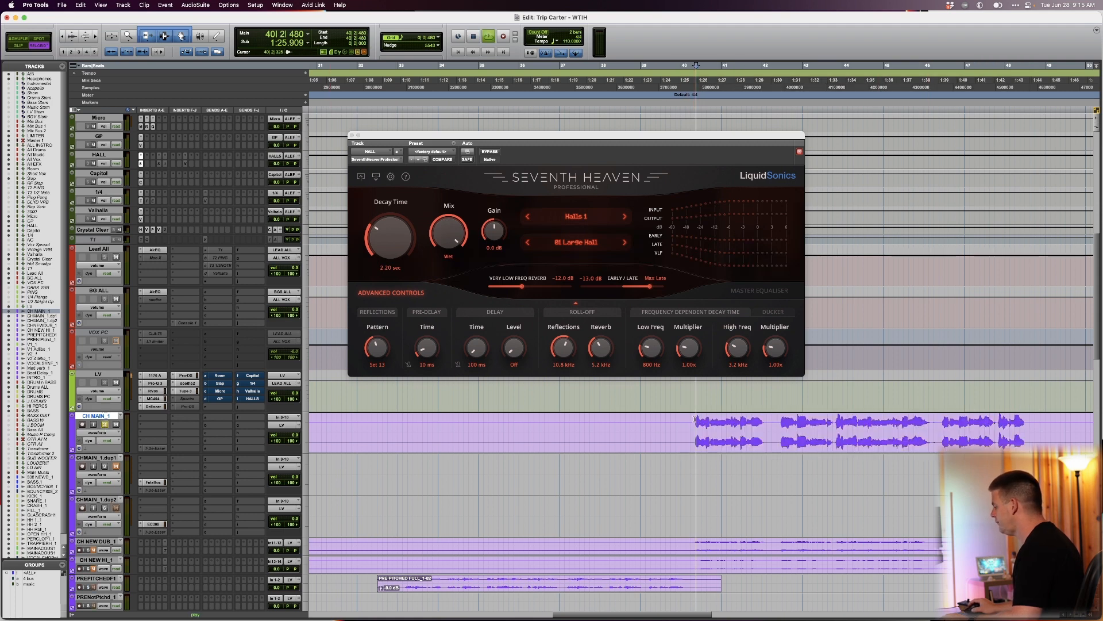
drag(696, 424, 874, 437)
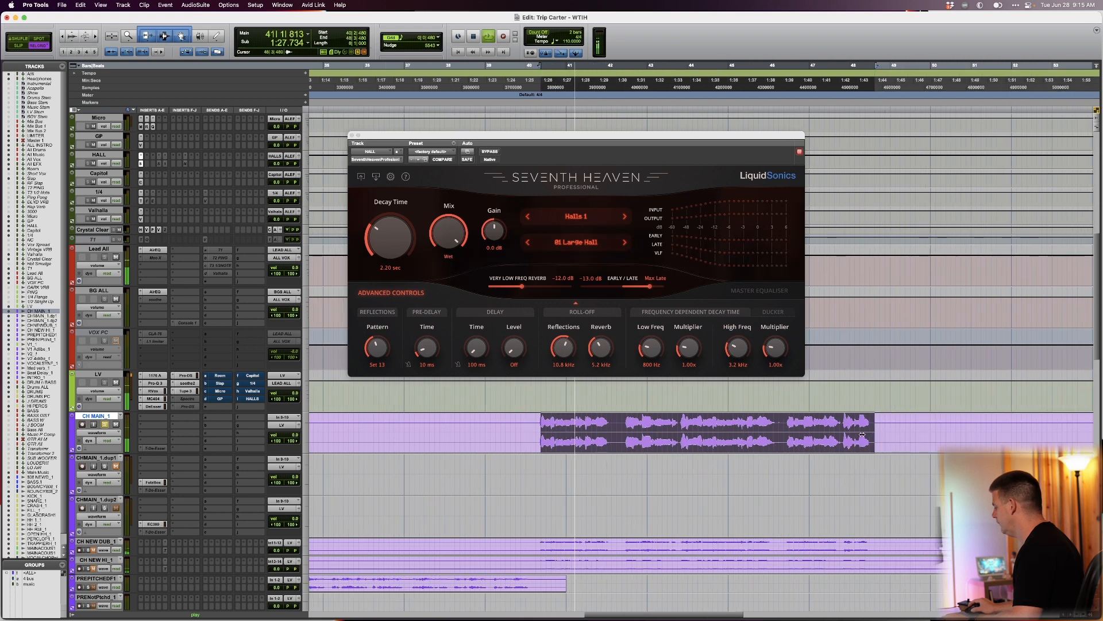
click(352, 135)
drag(618, 435, 537, 435)
key(space)
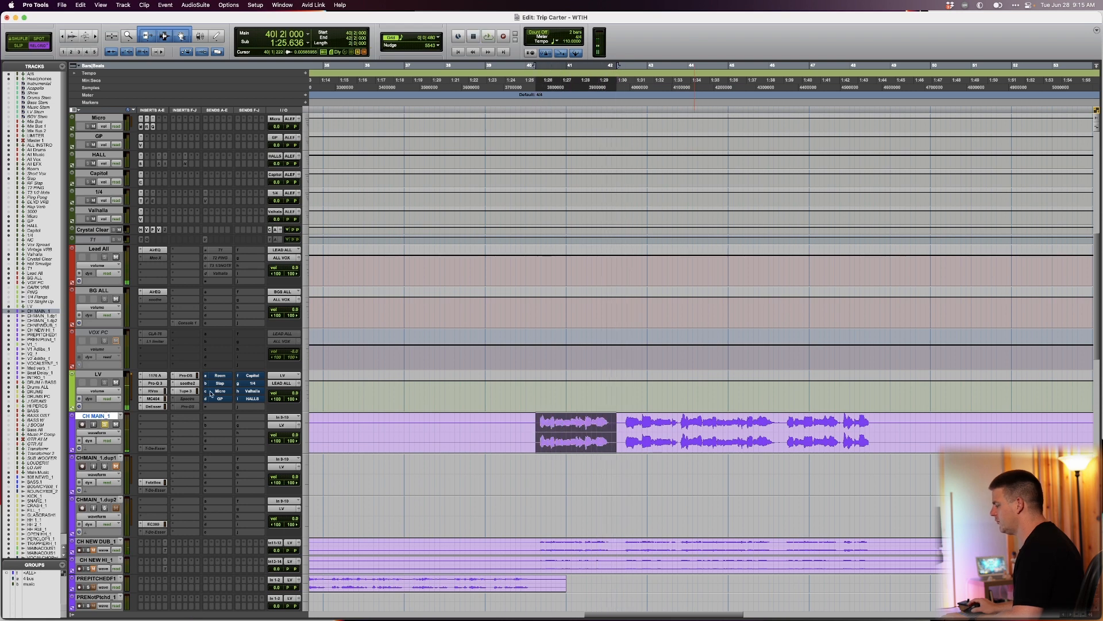
- Unmute the LV track's Room send and set its level to about -18.8 dB while playing the selected phrase
key(space)
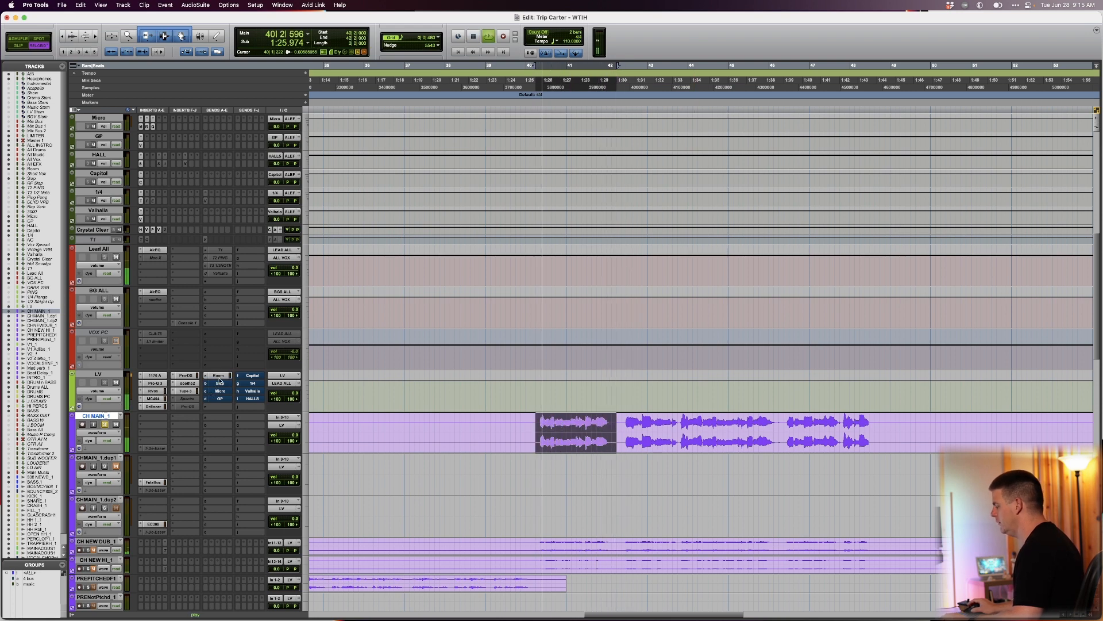
click(219, 375)
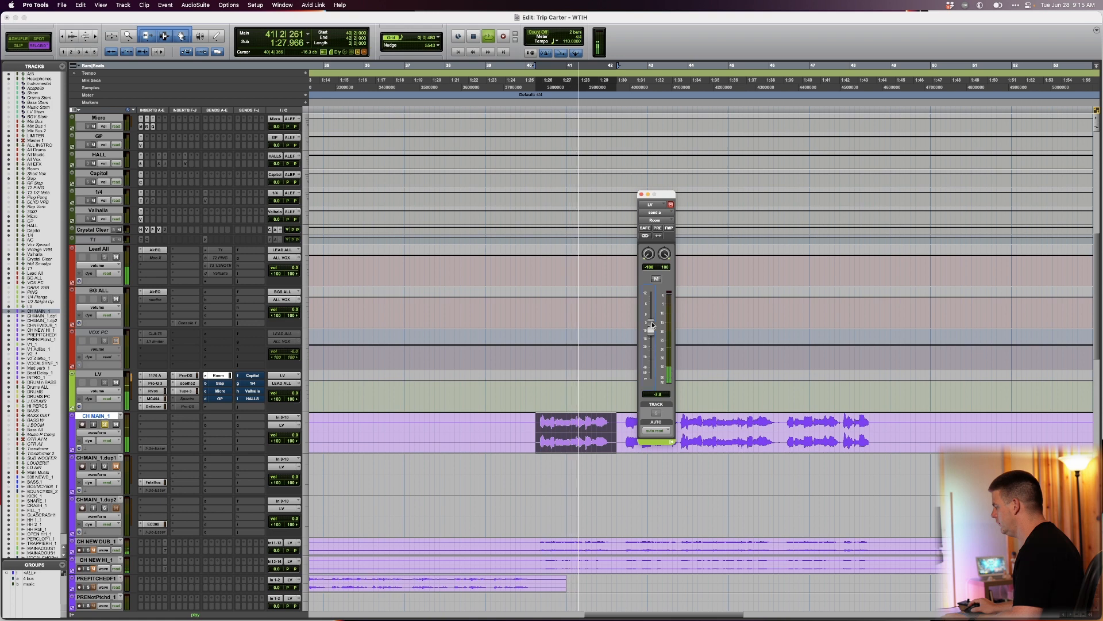
mouse_move(650, 357)
mouse_down()
mouse_move(653, 325)
mouse_move(653, 339)
mouse_up()
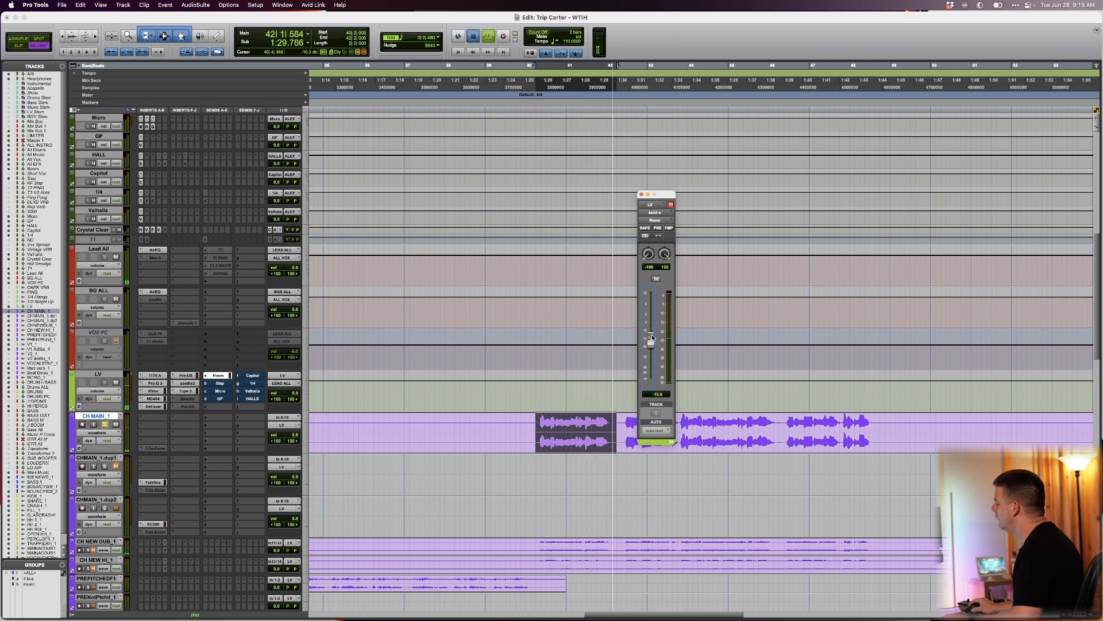
key(space)
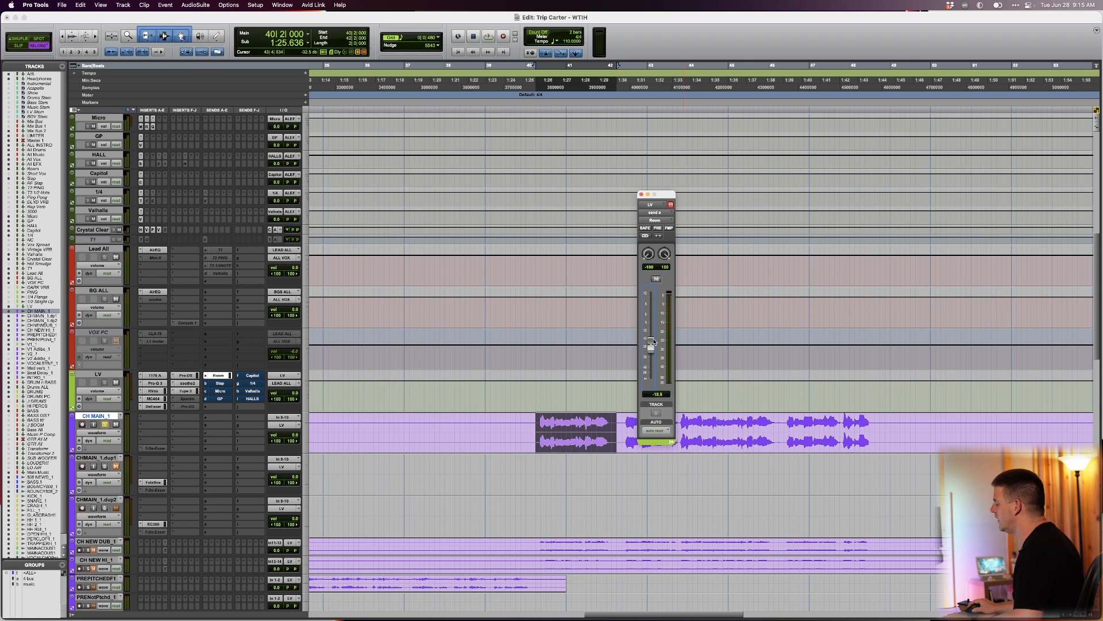
- Compare the vocal phrase with the Room send muted and unmuted, leaving the send active
key(space)
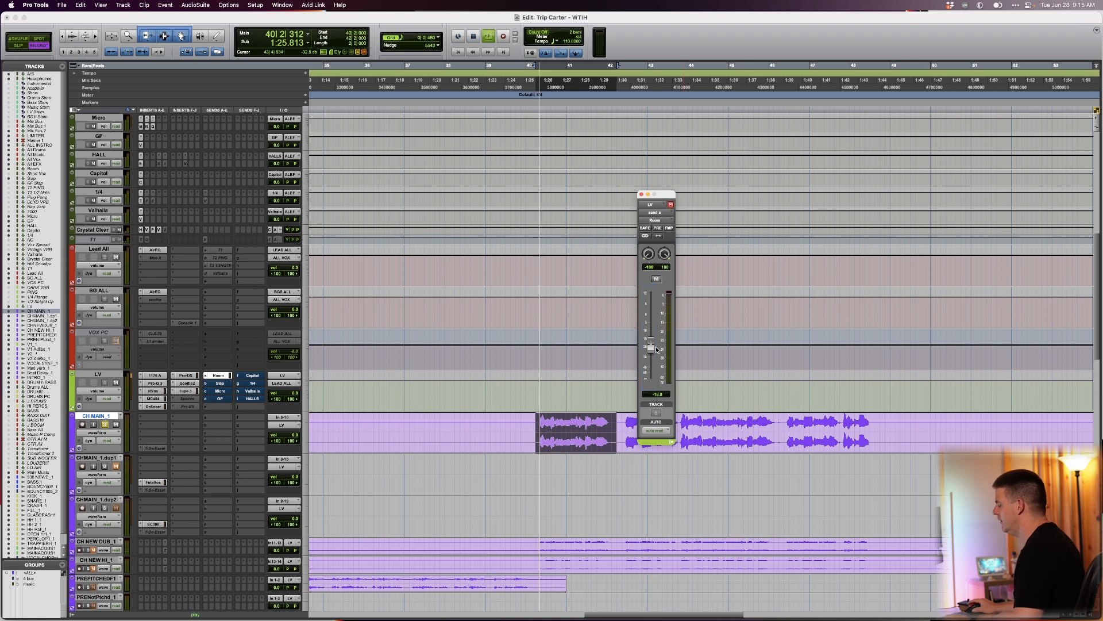
click(657, 280)
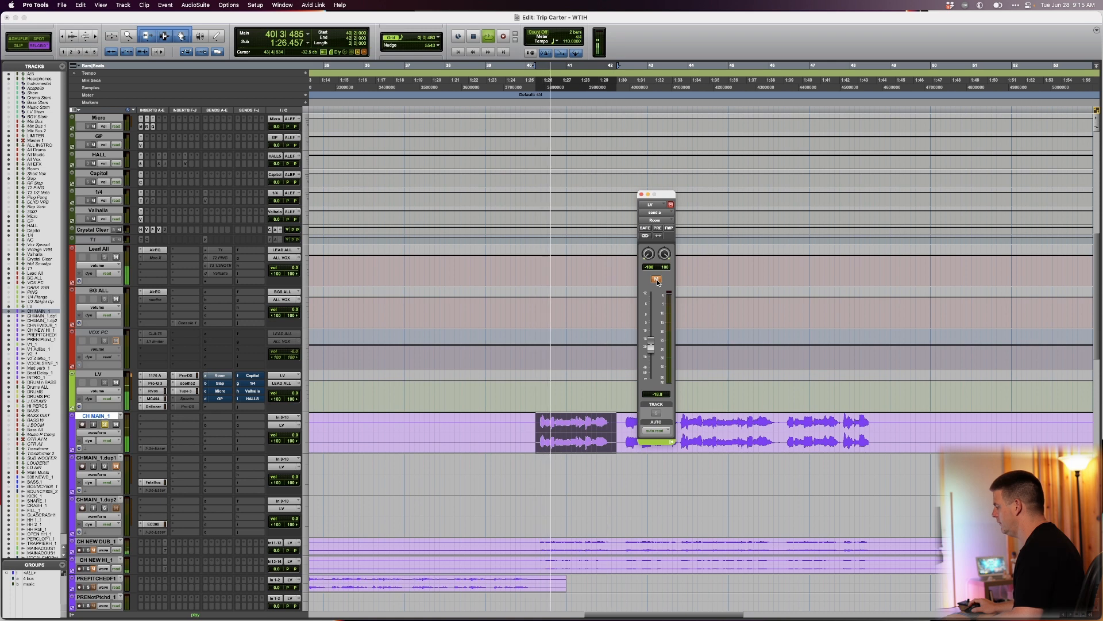
key(space)
click(657, 280)
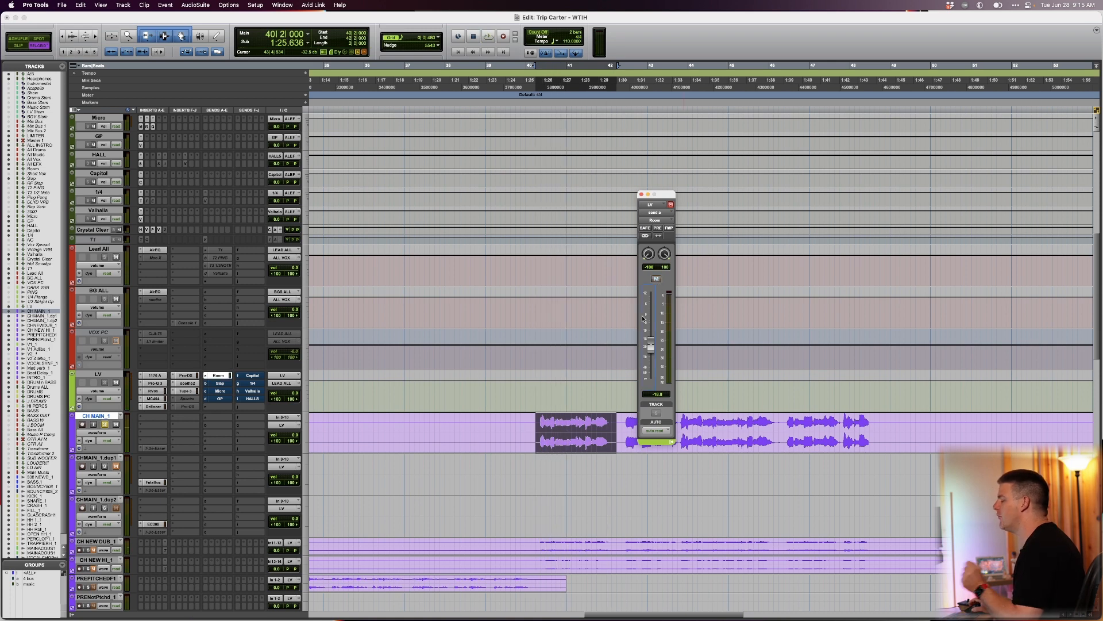
- Unmute the LV track's Slap send and set its level to about -19 dB while playing the selected phrase
double_click(223, 385)
key(space)
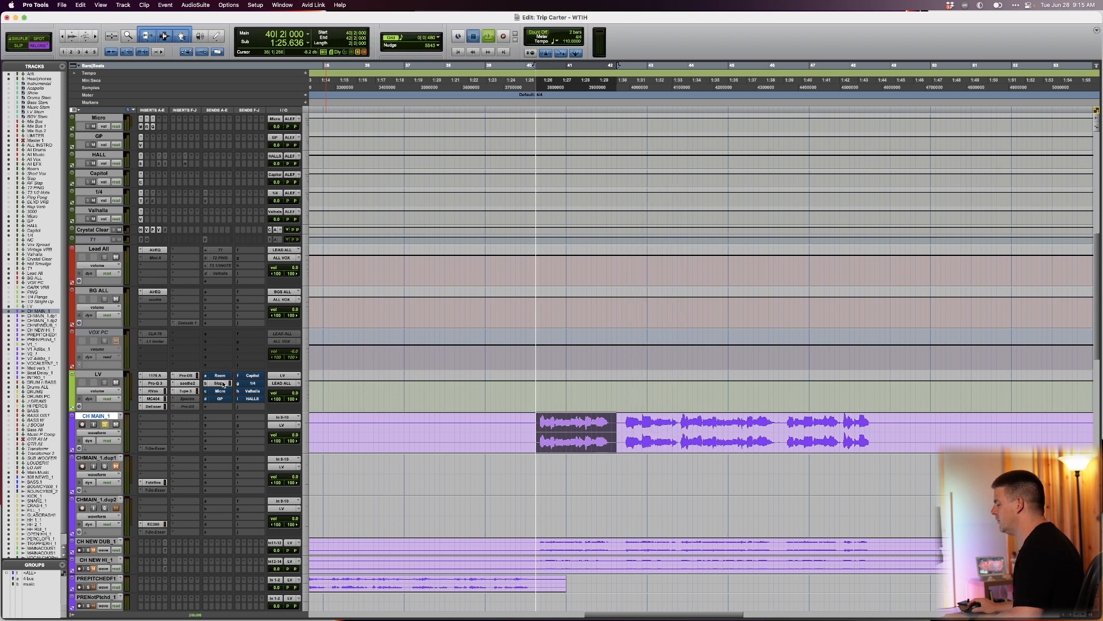
click(219, 382)
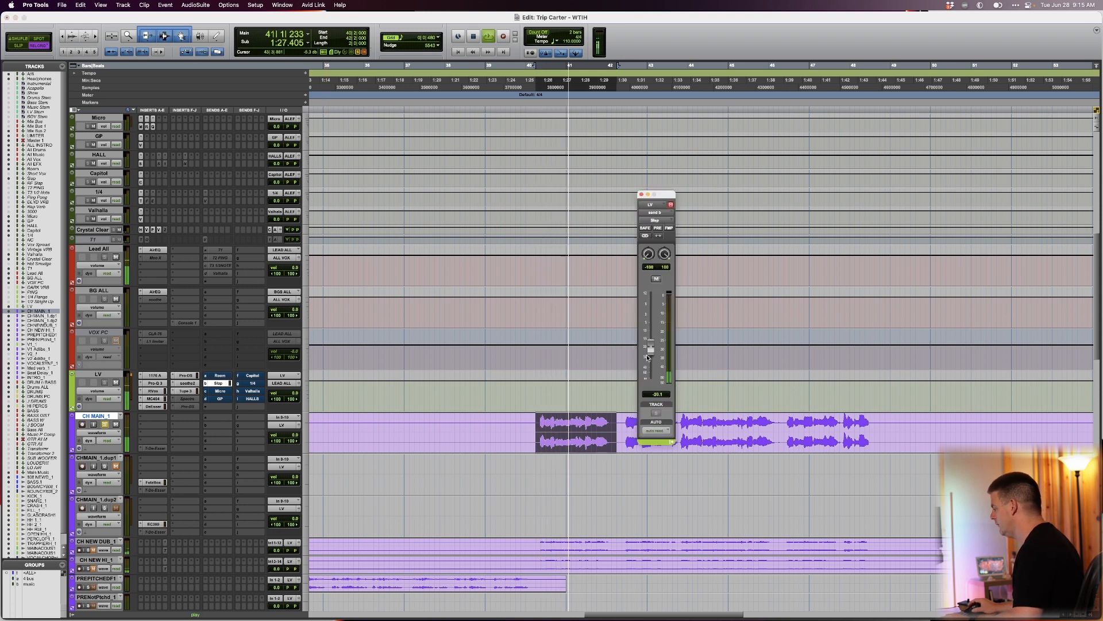
mouse_move(651, 346)
mouse_down()
mouse_move(654, 320)
mouse_move(655, 352)
mouse_up()
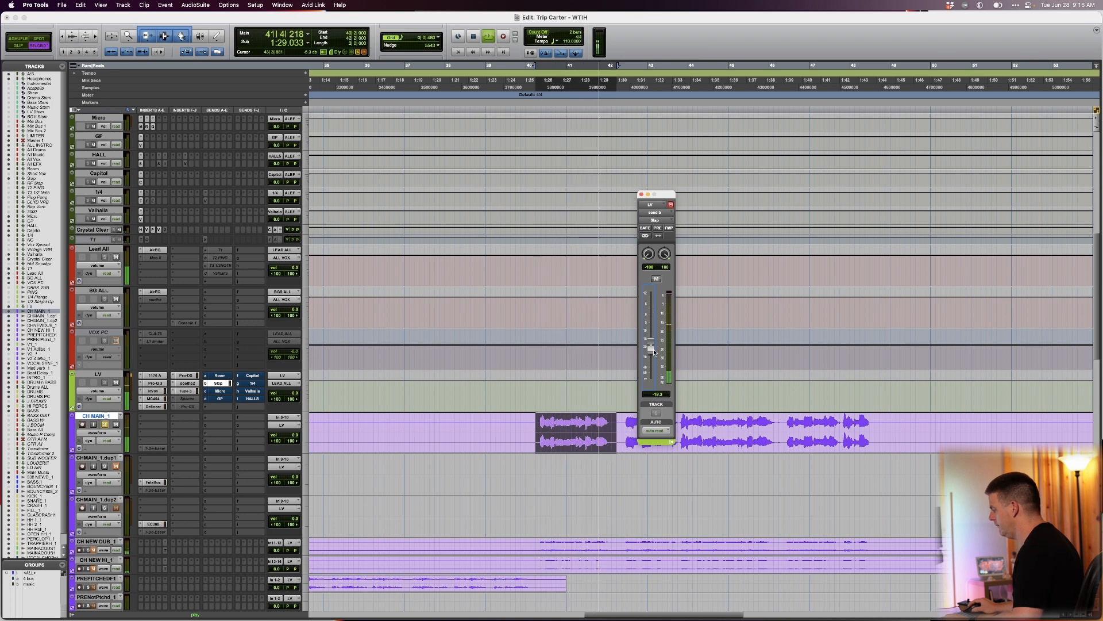
- Compare the vocal phrase with the Slap send muted and unmuted, leaving the send active
click(656, 279)
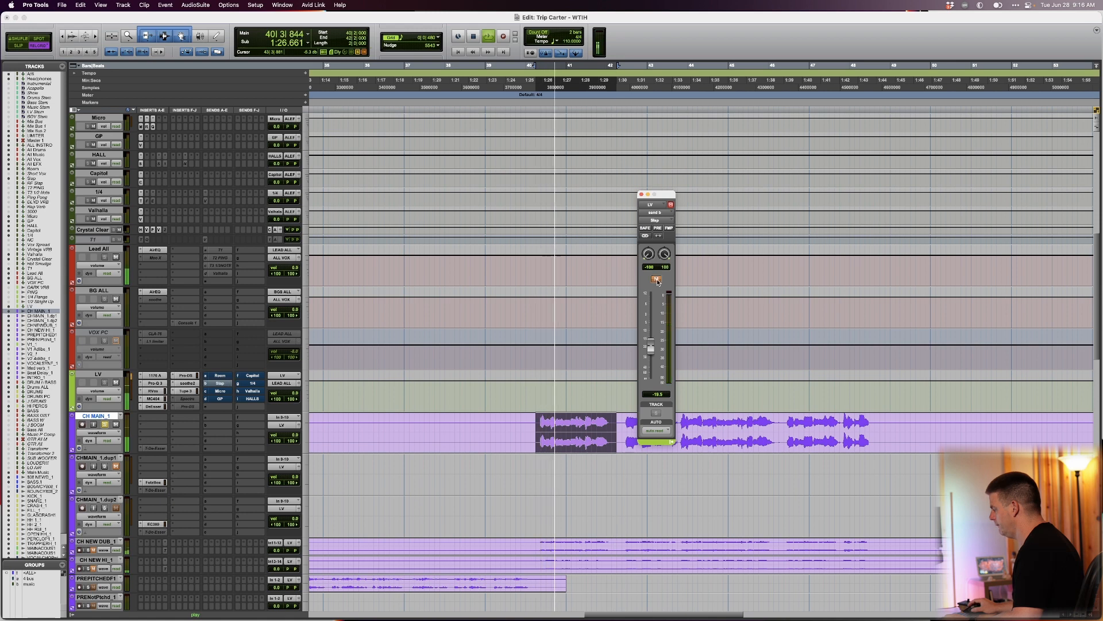
click(656, 280)
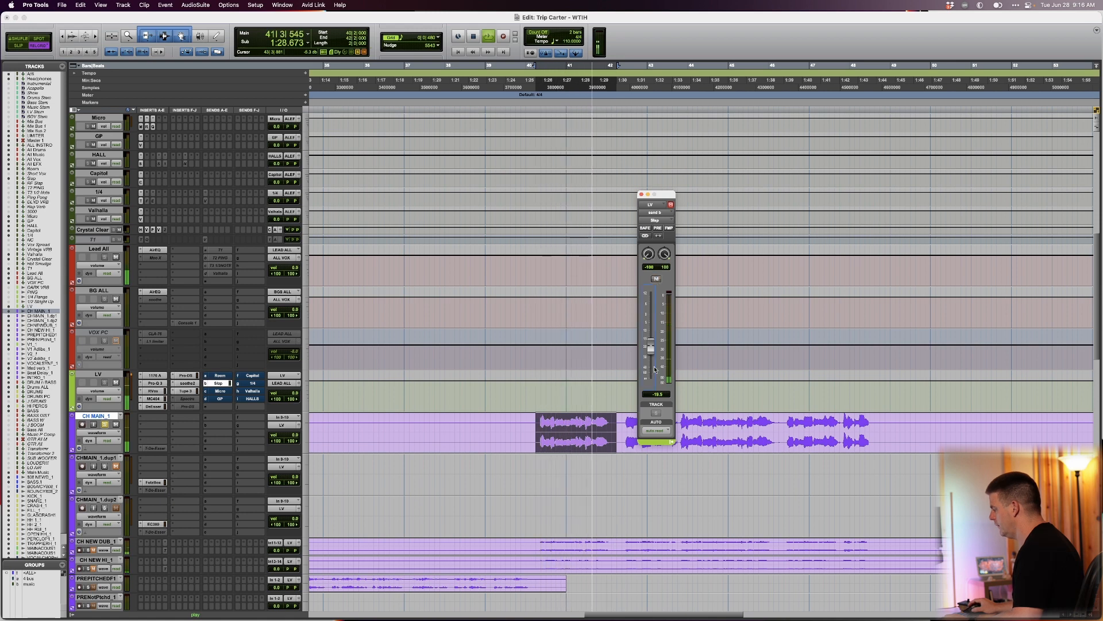
key(space)
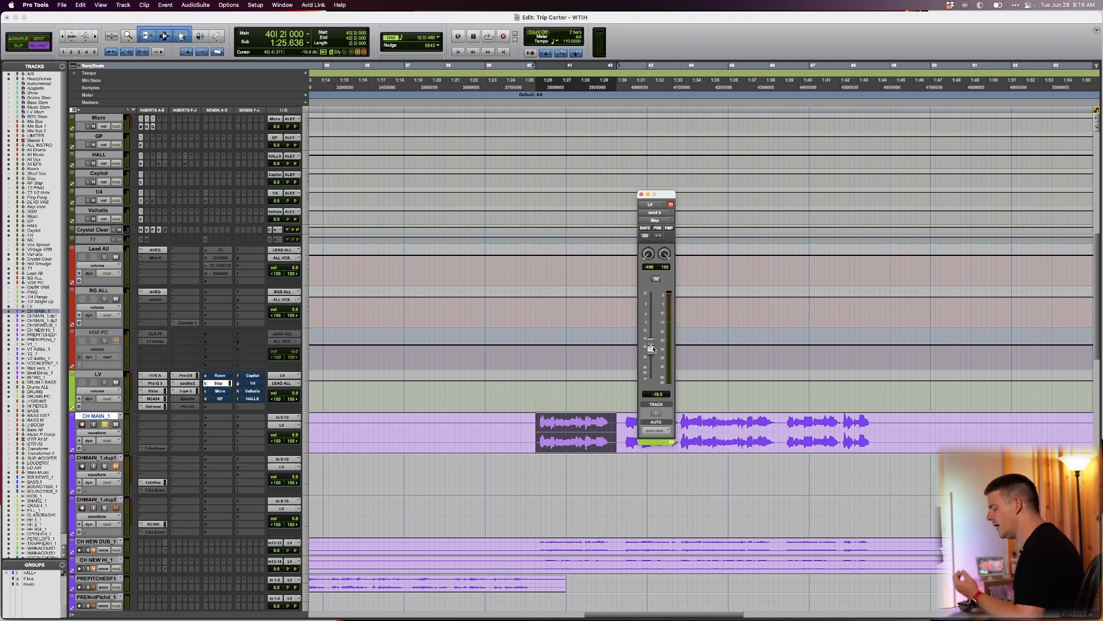
- Mute the Slap send and unmute Micro, and reset the Slap send's level to 0 dB while playing the phrase
super+click(222, 385)
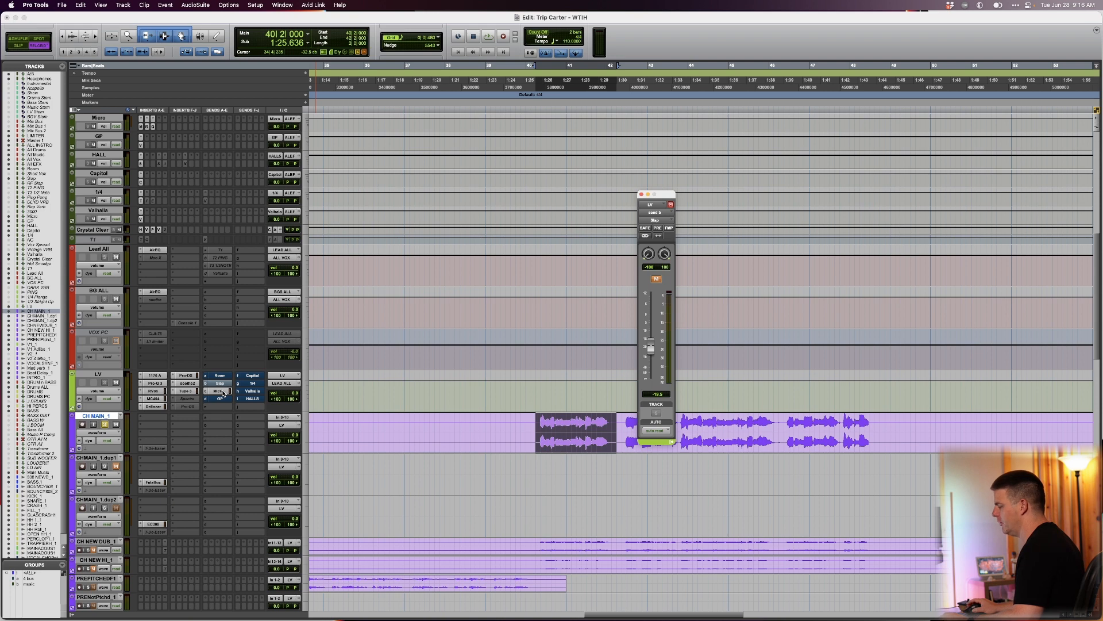
key(space)
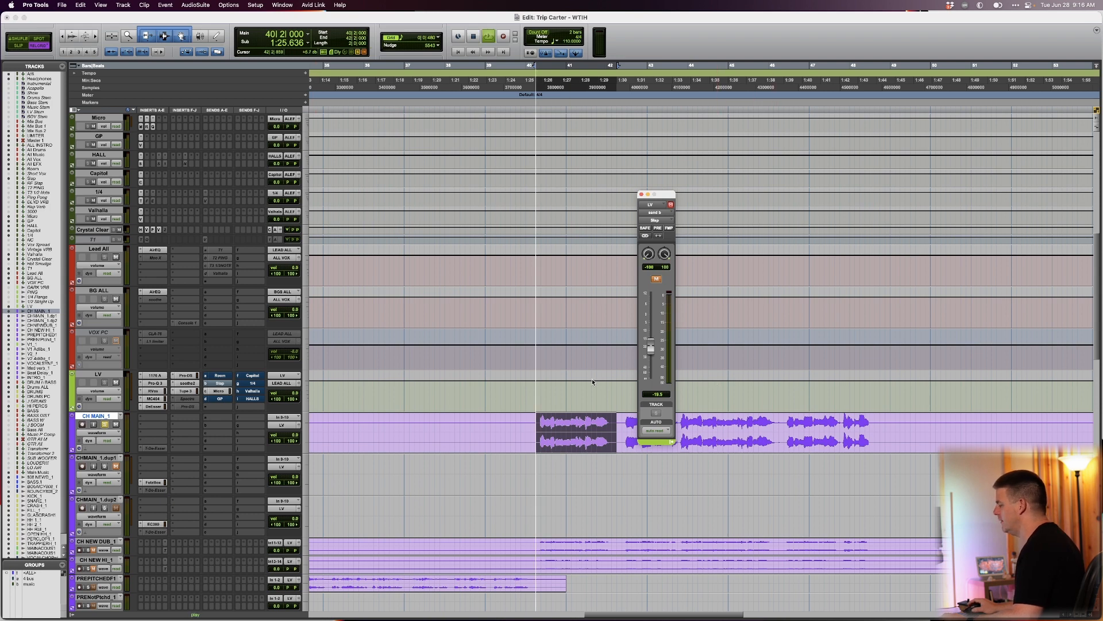
alt+click(651, 345)
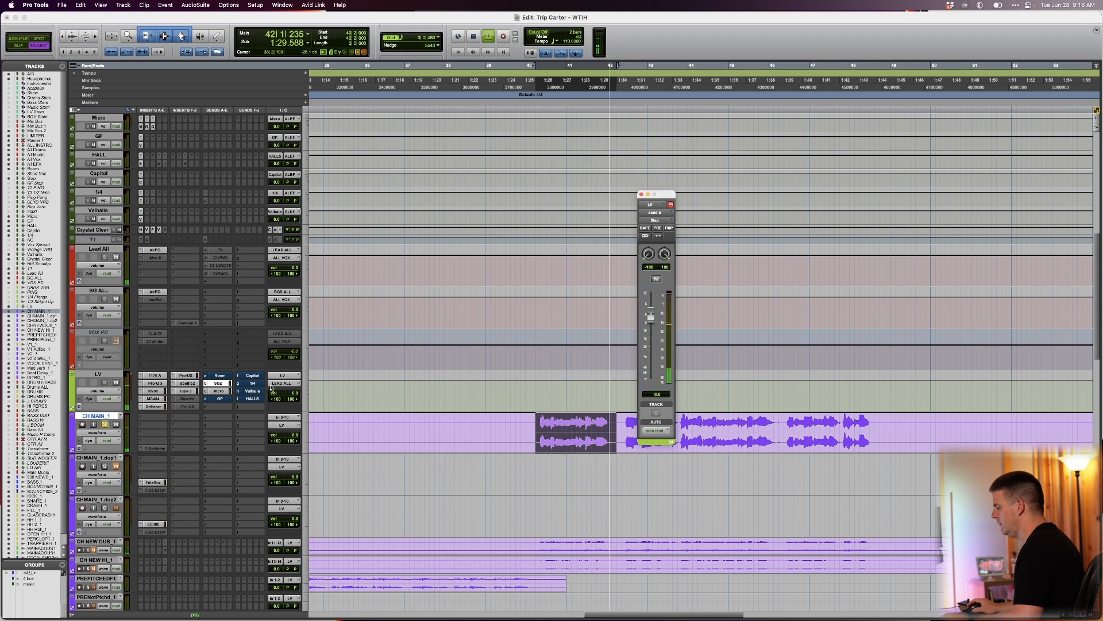
- Open the Micro send's controls and compare the phrase with Micro muted and unmuted, leaving the send active
click(219, 391)
click(219, 391)
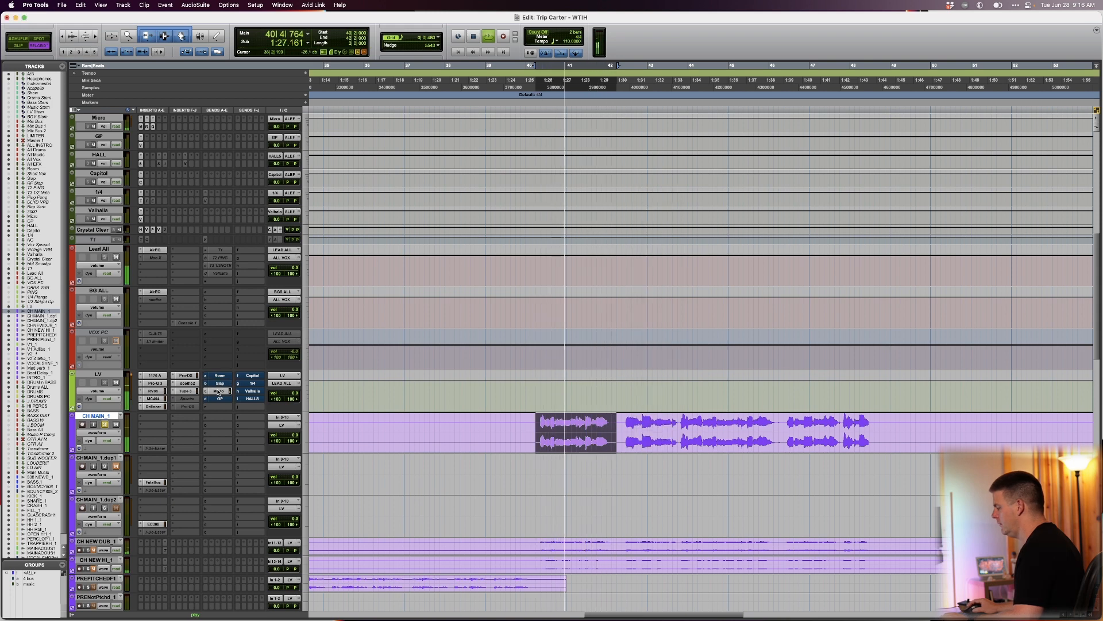
click(218, 391)
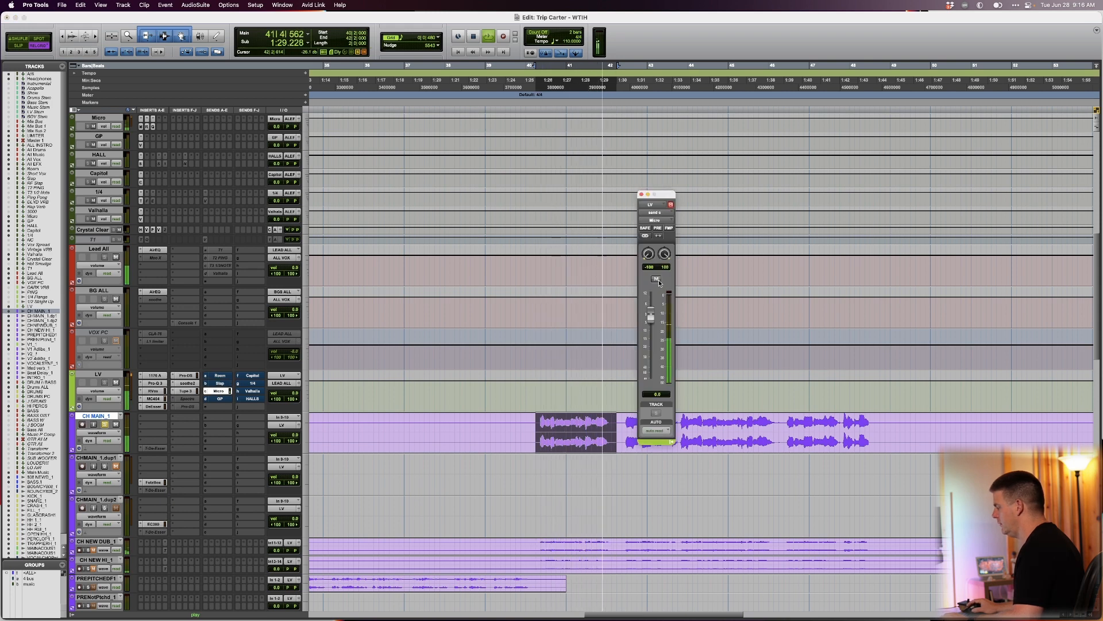
click(657, 279)
click(656, 280)
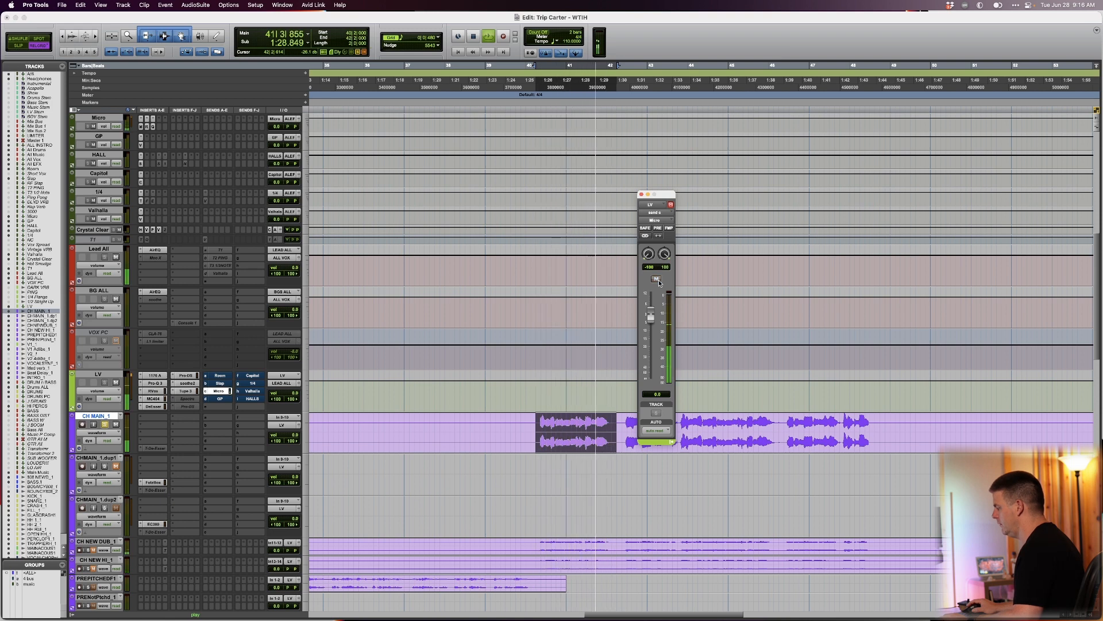
key(space)
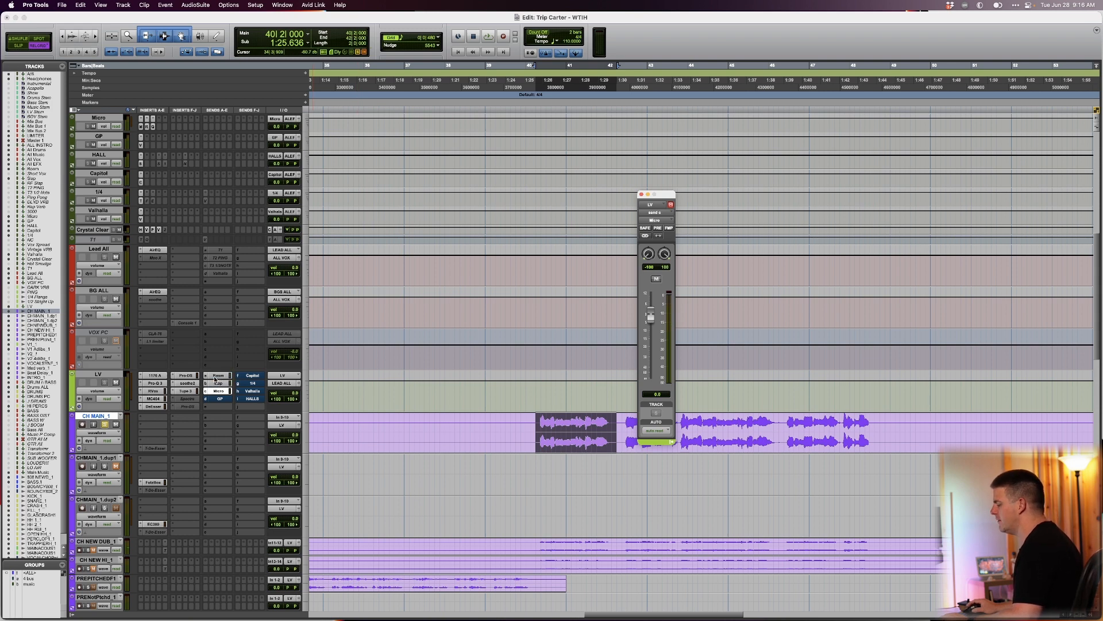
- Play the phrase with the Room, Slap and Micro sends all active, and set the Slap send to about -19 dB
key(space)
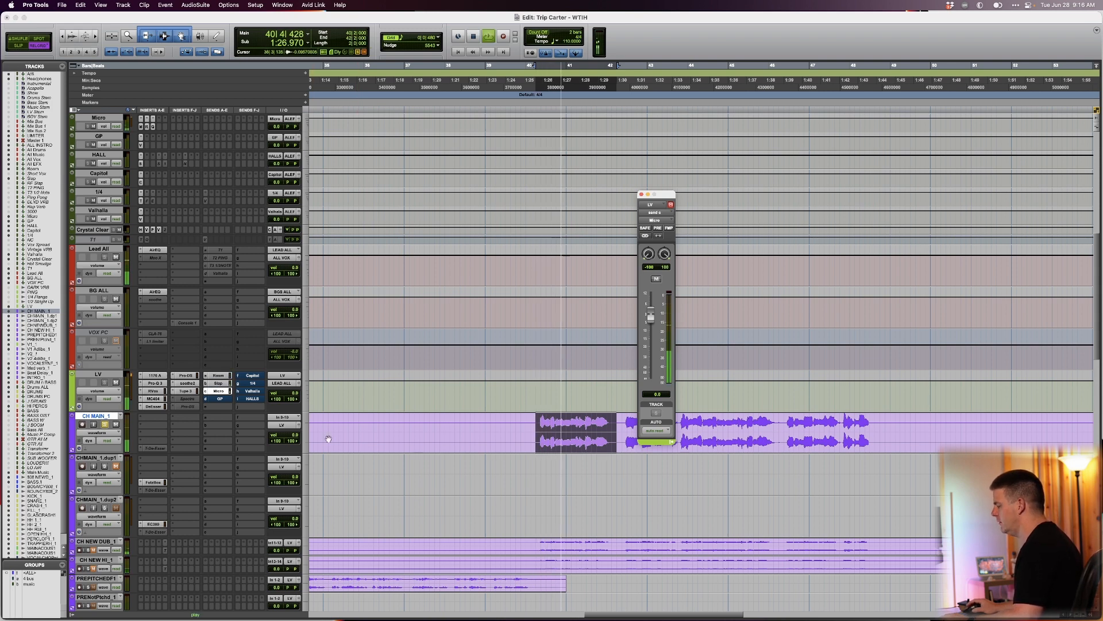
click(218, 375)
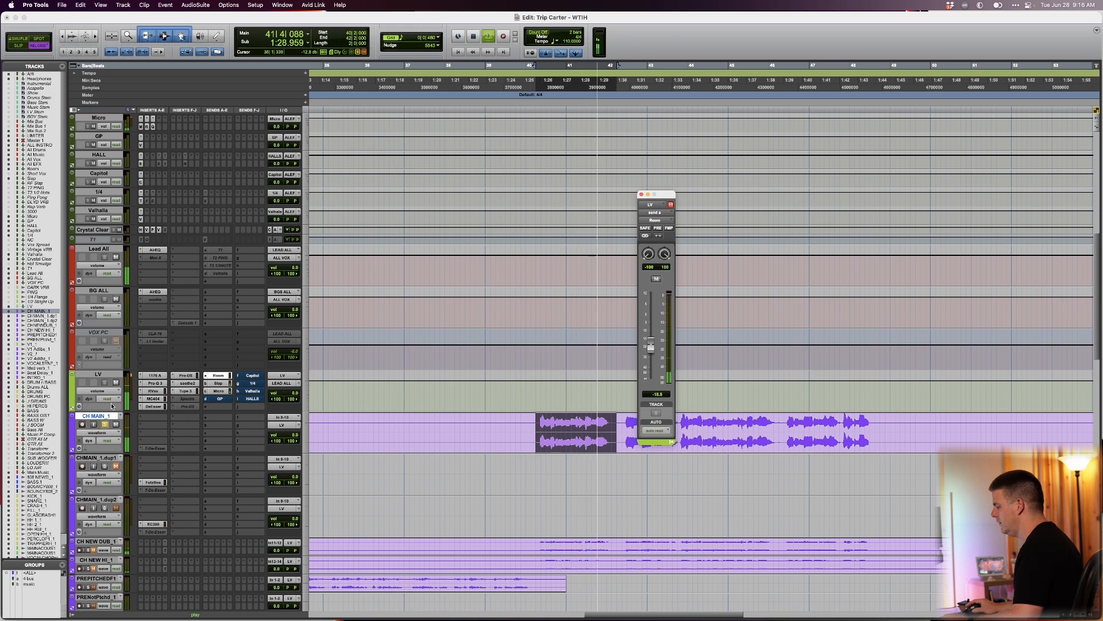
click(218, 383)
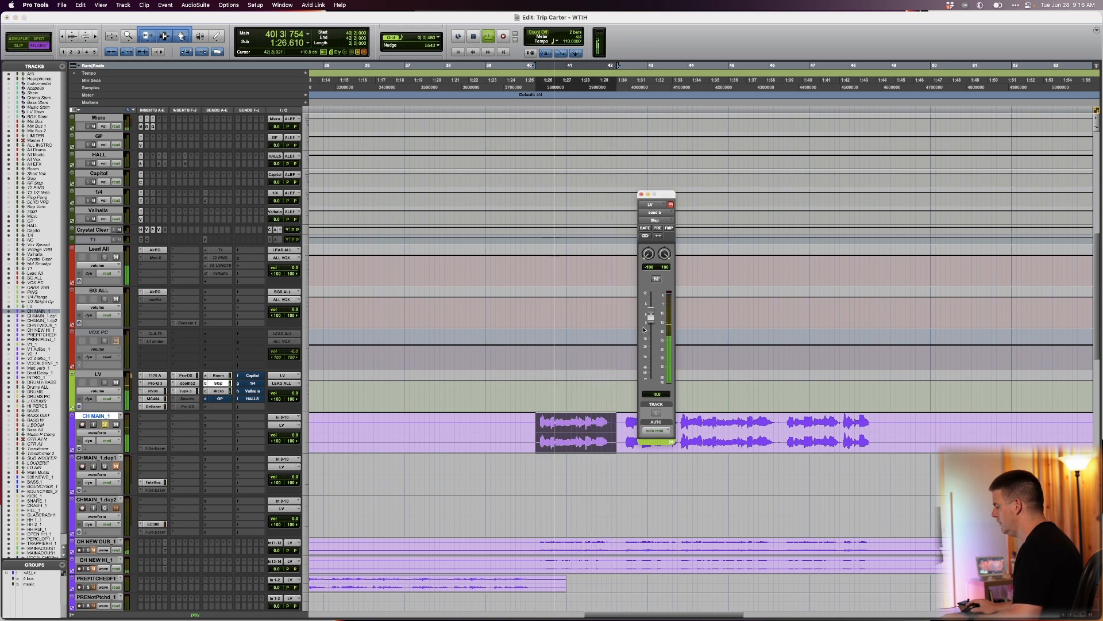
drag(650, 316, 648, 349)
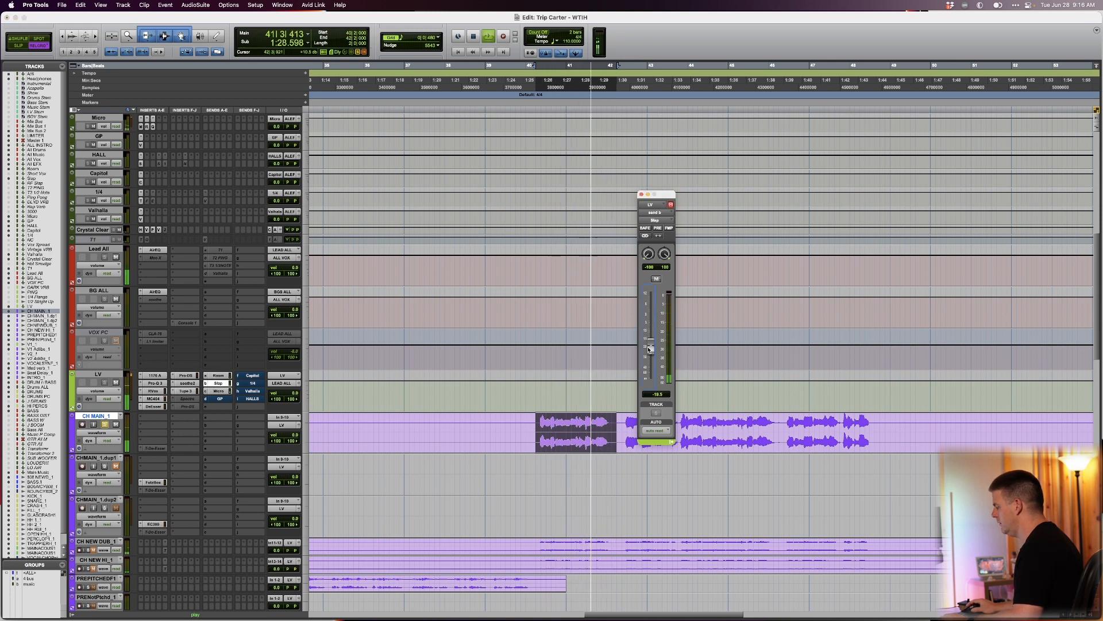
- Mute the Room, Slap and Micro sends and bring them back in one by one during playback
super+click(219, 392)
super+click(220, 383)
super+click(223, 376)
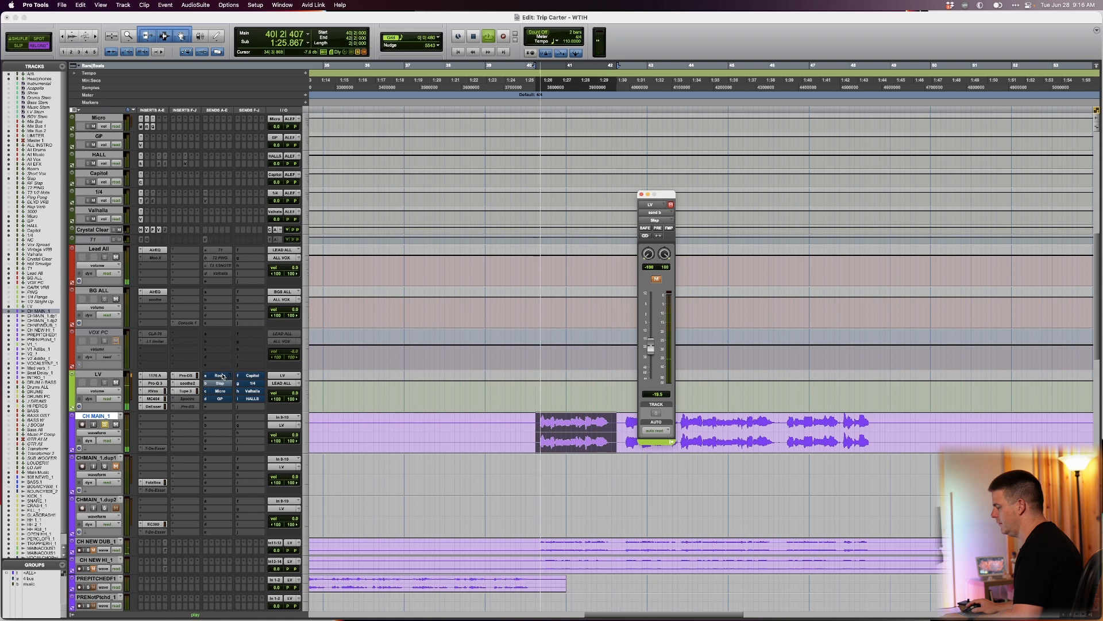
super+click(222, 376)
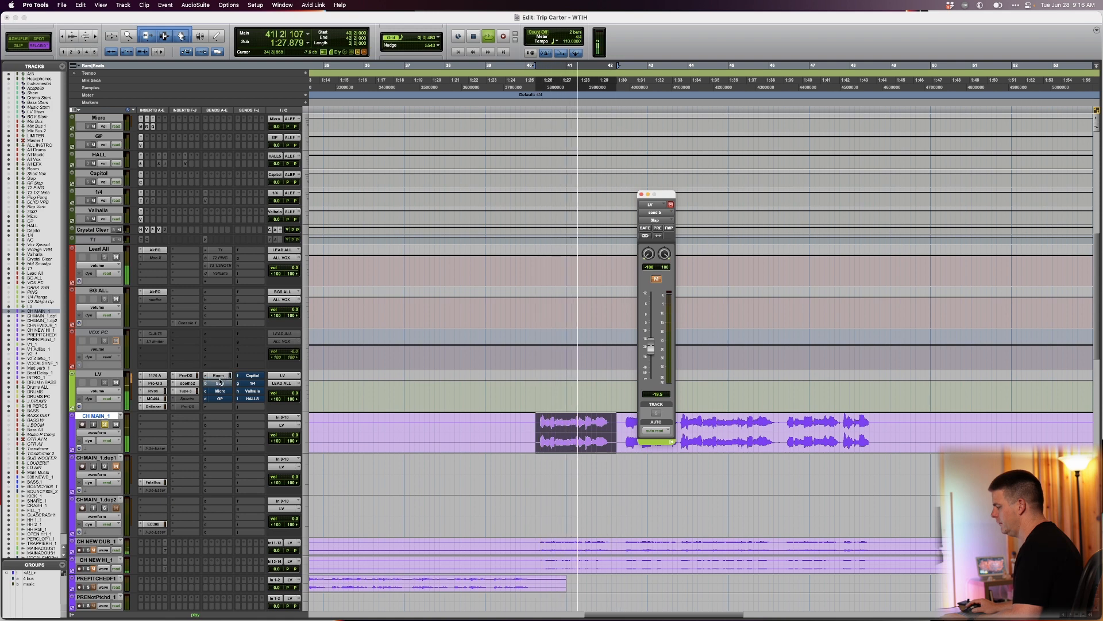
super+click(220, 382)
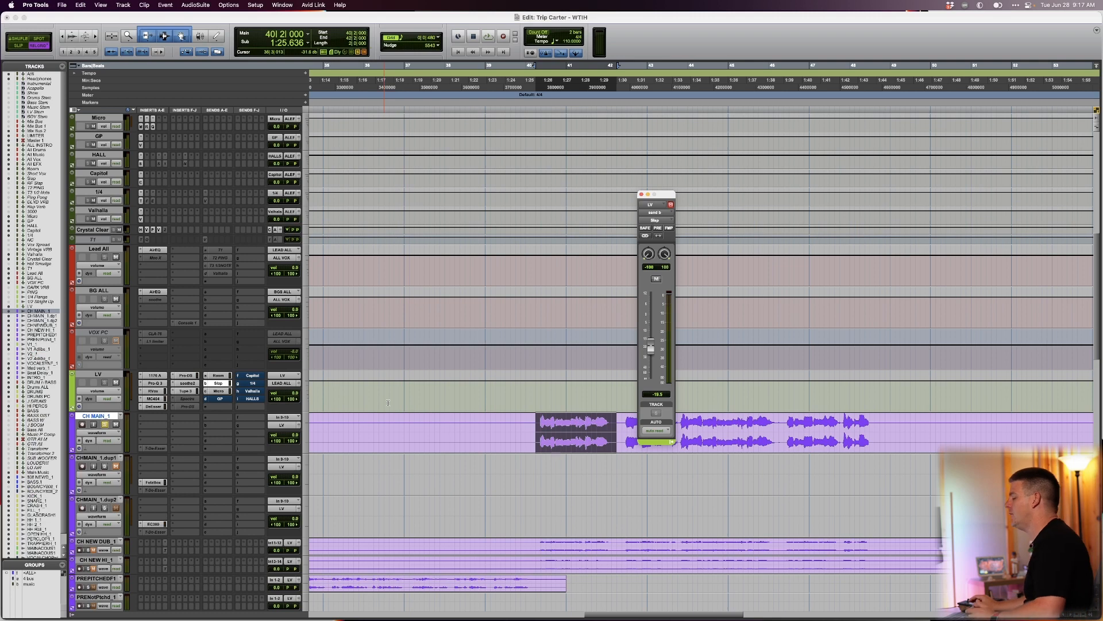
- Inspect the GP send's ValhallaVintageVerb reverb and compare the phrase with the GP send muted and unmuted
click(218, 399)
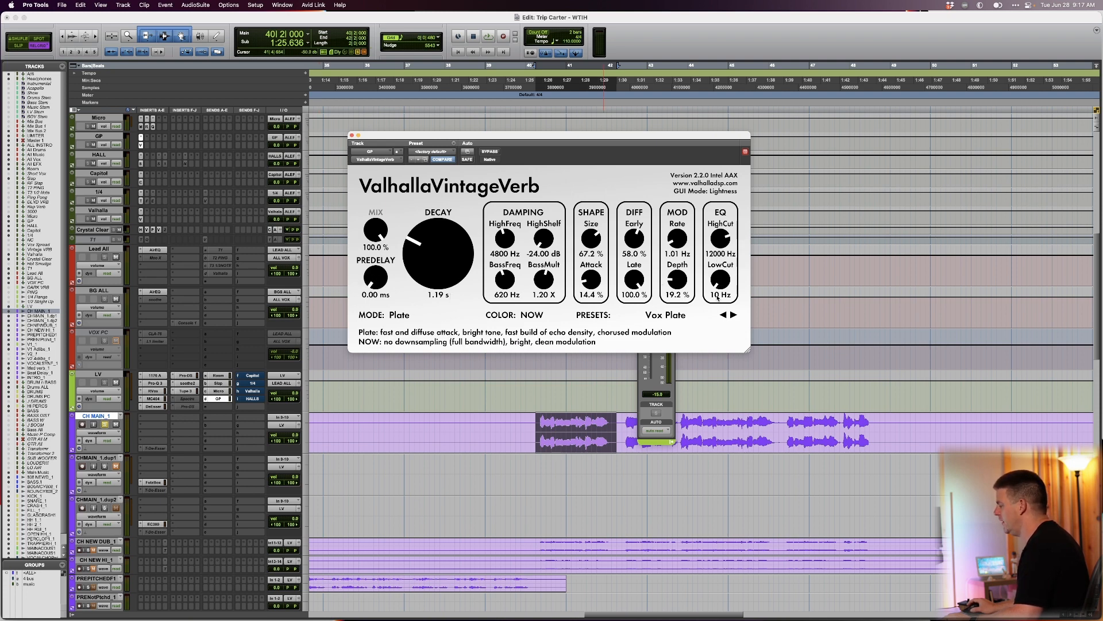
mouse_move(714, 268)
mouse_down()
mouse_move(722, 255)
mouse_move(720, 282)
mouse_up()
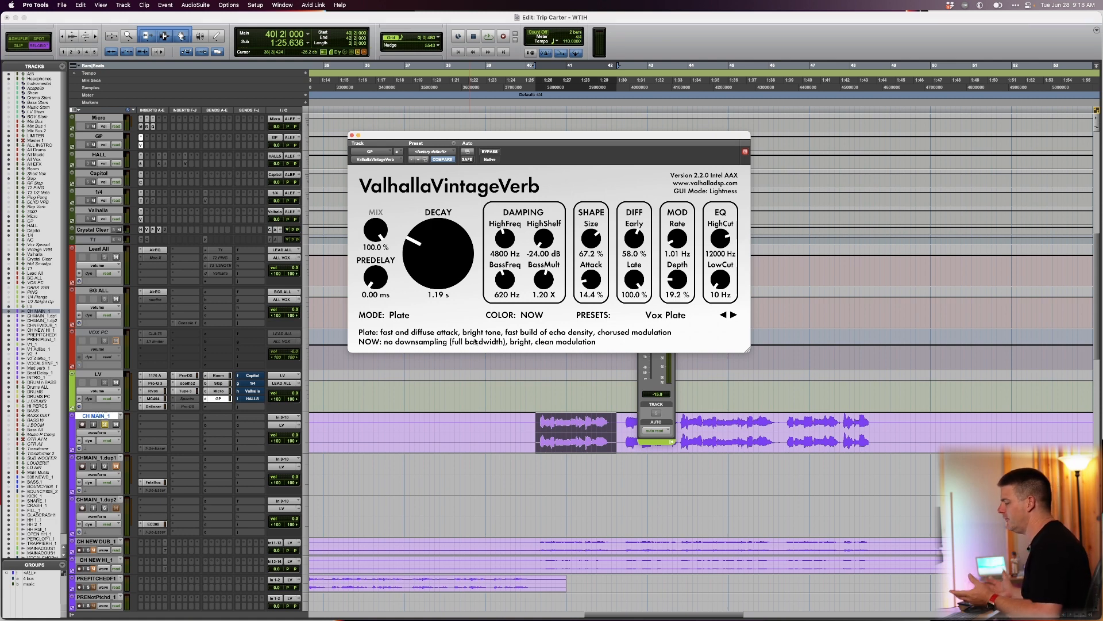
key(space)
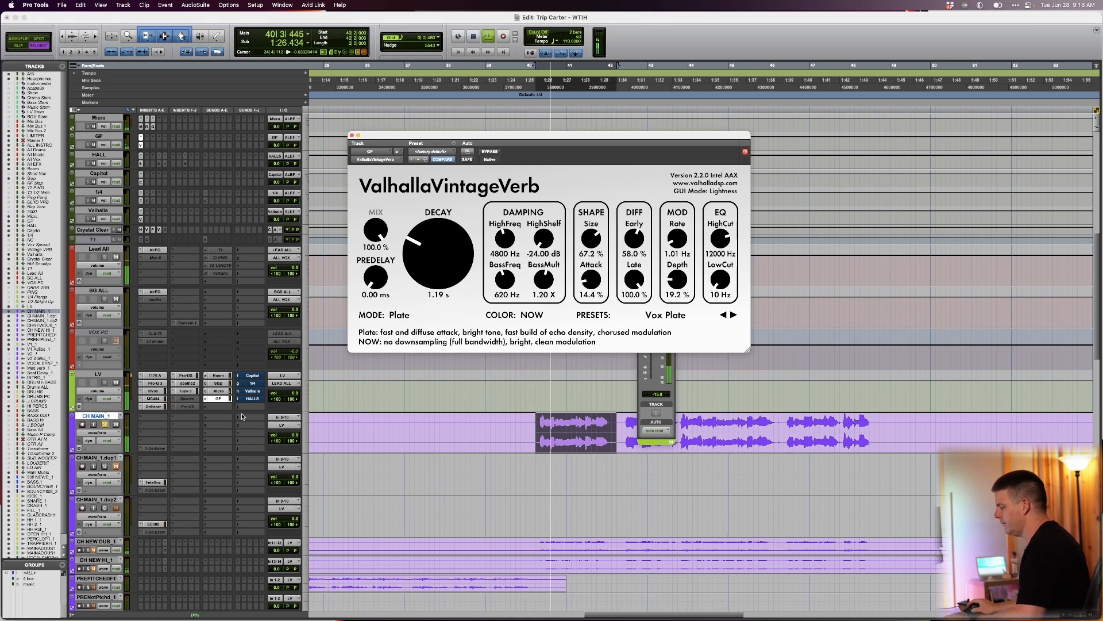
click(228, 402)
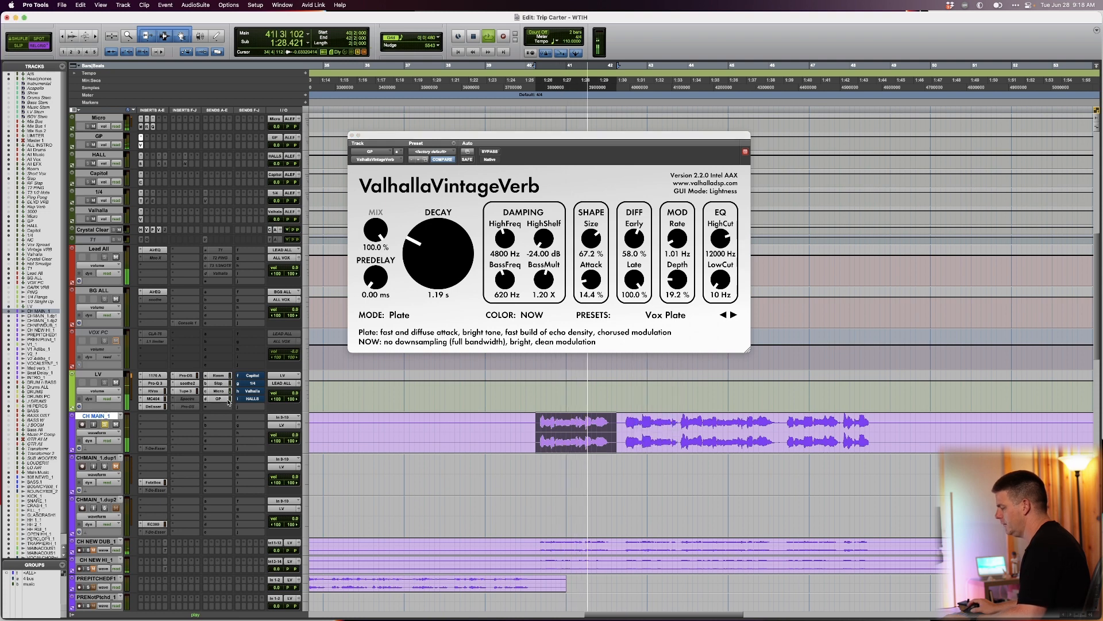
click(228, 402)
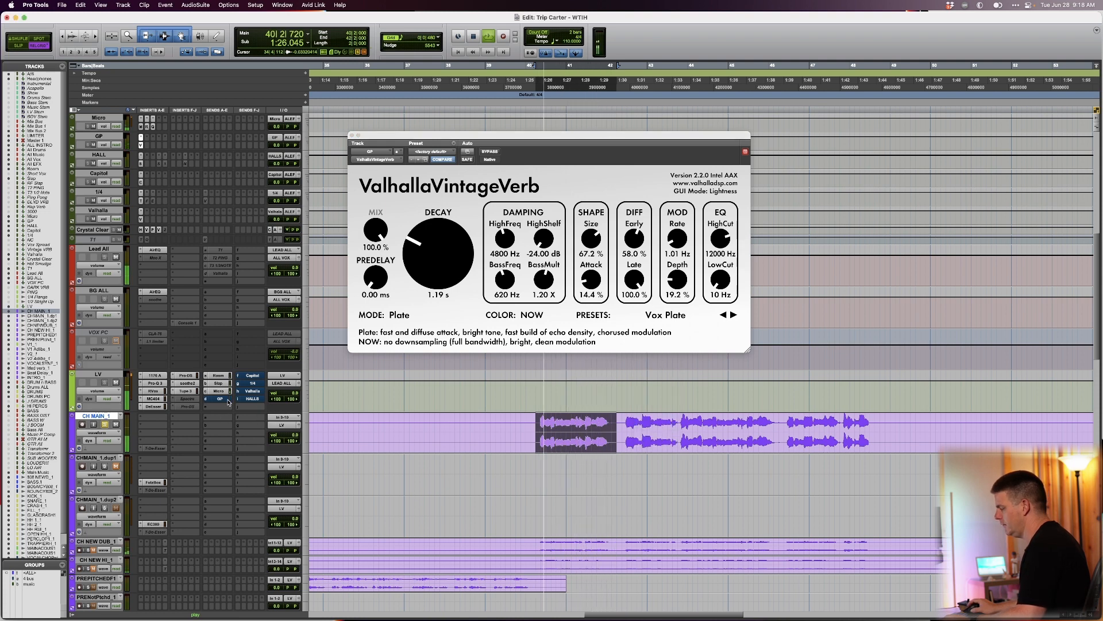
click(229, 402)
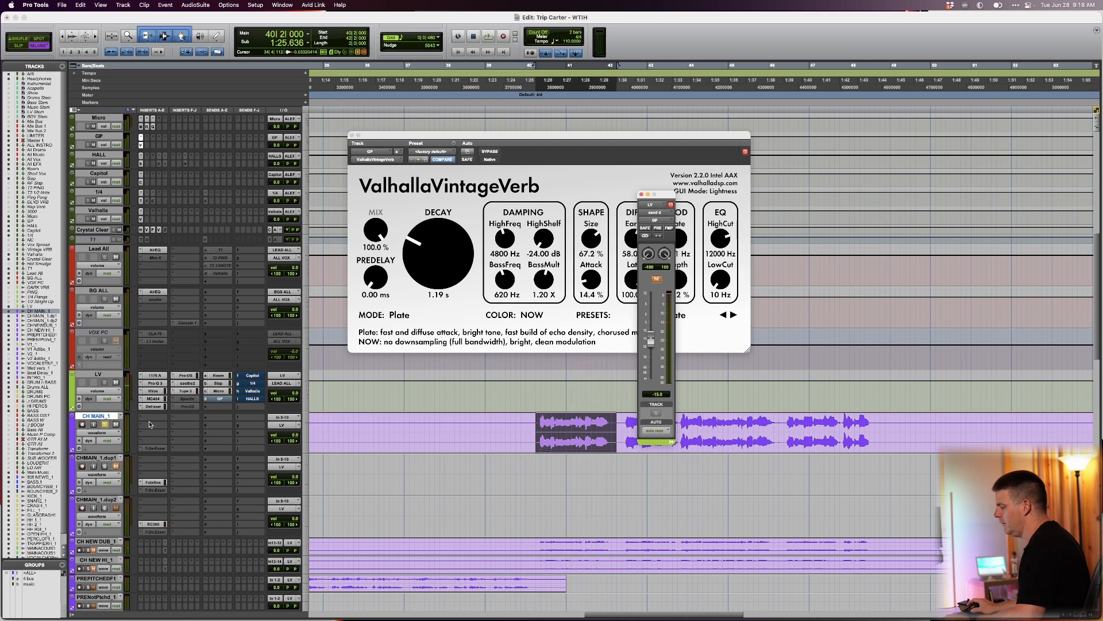
- Select the whole CH MAIN_1 passage from bar 40, beat 2 into bar 48, and close the GP send and reverb windows
click(531, 427)
drag(537, 423, 879, 438)
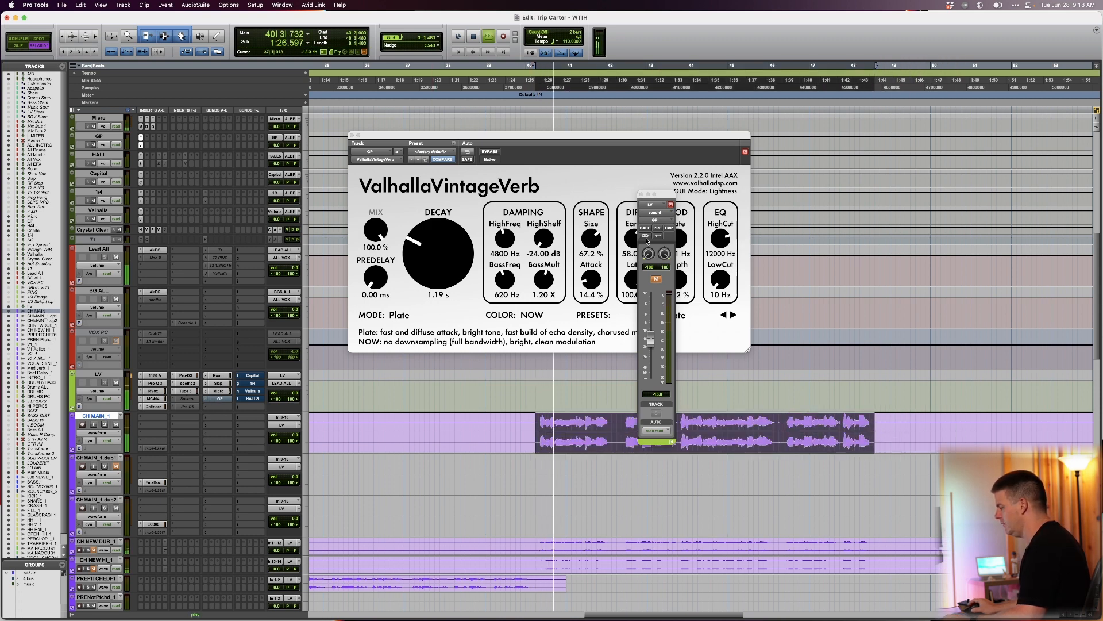
click(642, 194)
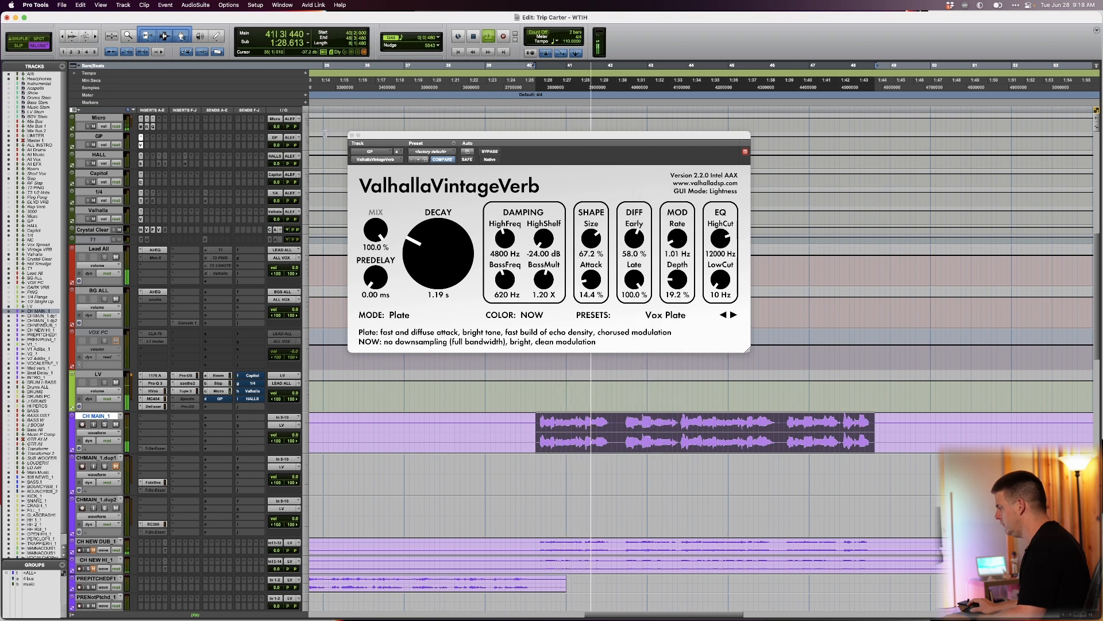
click(352, 138)
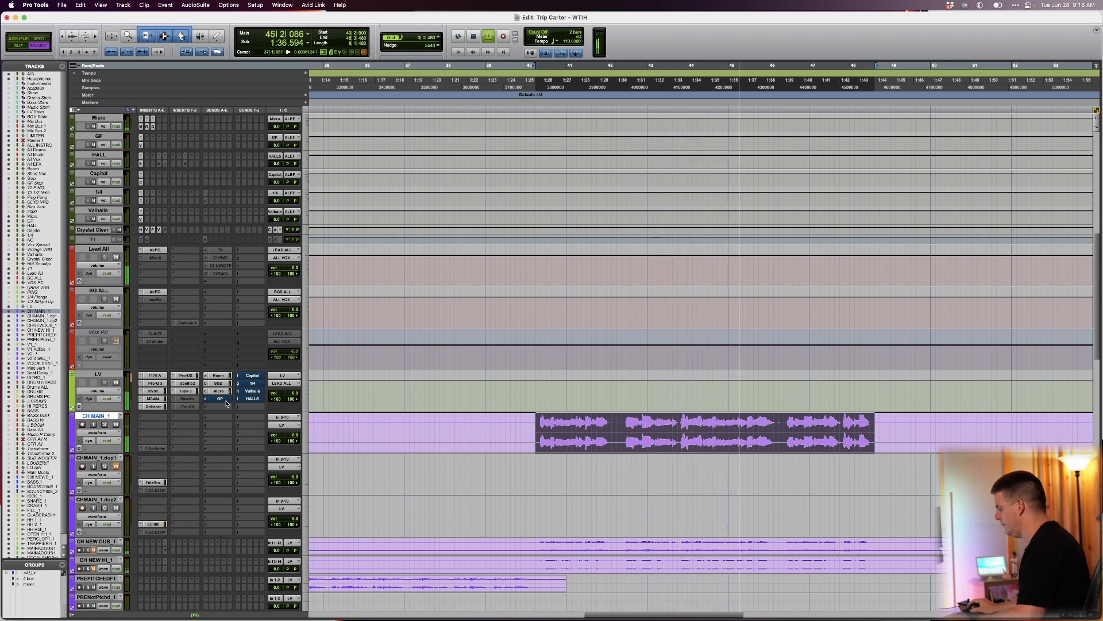
- Unmute the GP send and set its level to about -17.7 dB while playing the selected passage
key(space)
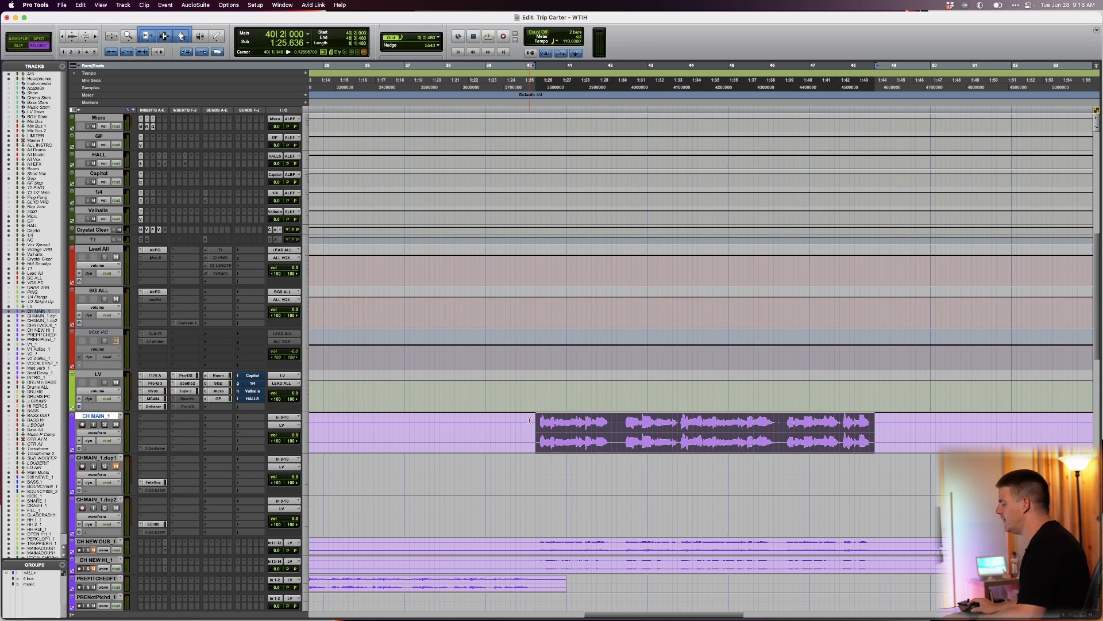
key(space)
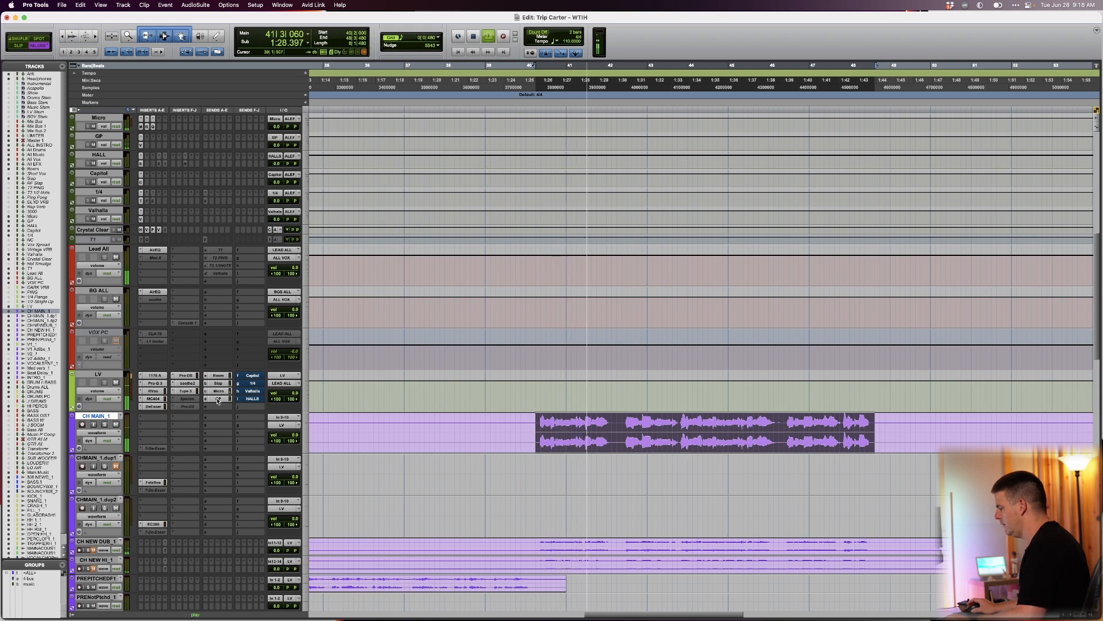
click(218, 399)
drag(651, 339, 652, 342)
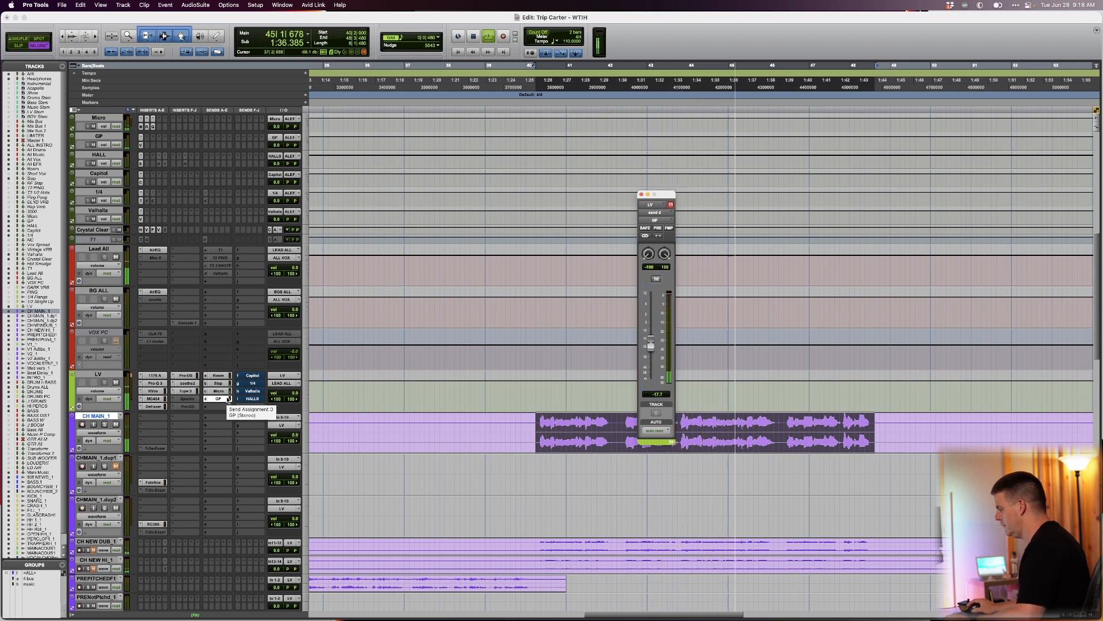
key(space)
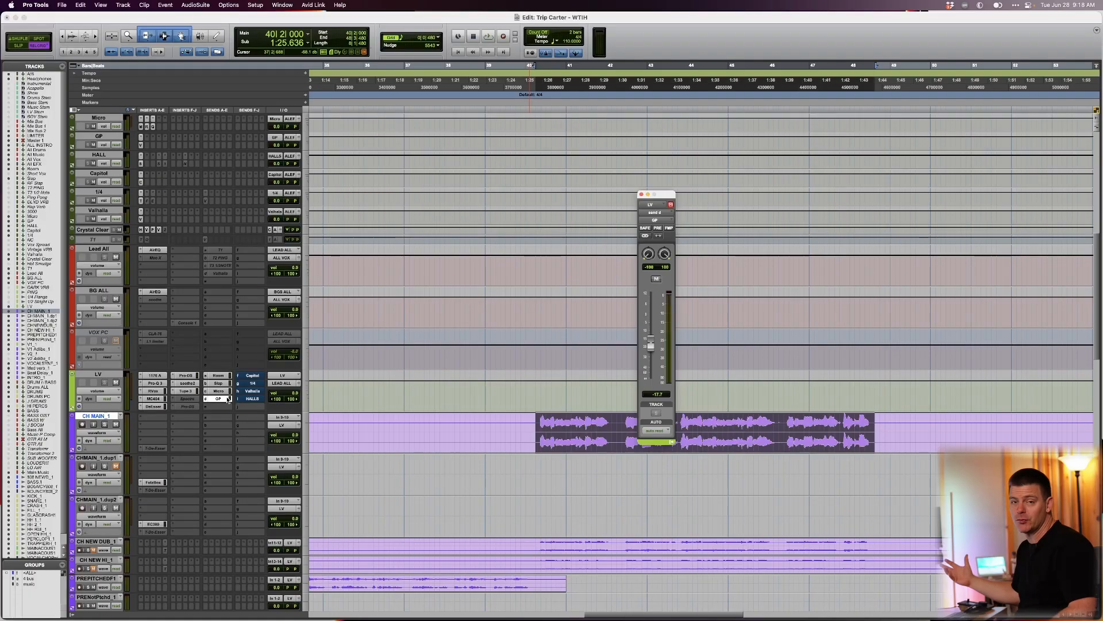
- Mute the GP send and set the lead vocal's Capitol send to about -15.8 dB while playing the passage
ctrl+super+click(225, 398)
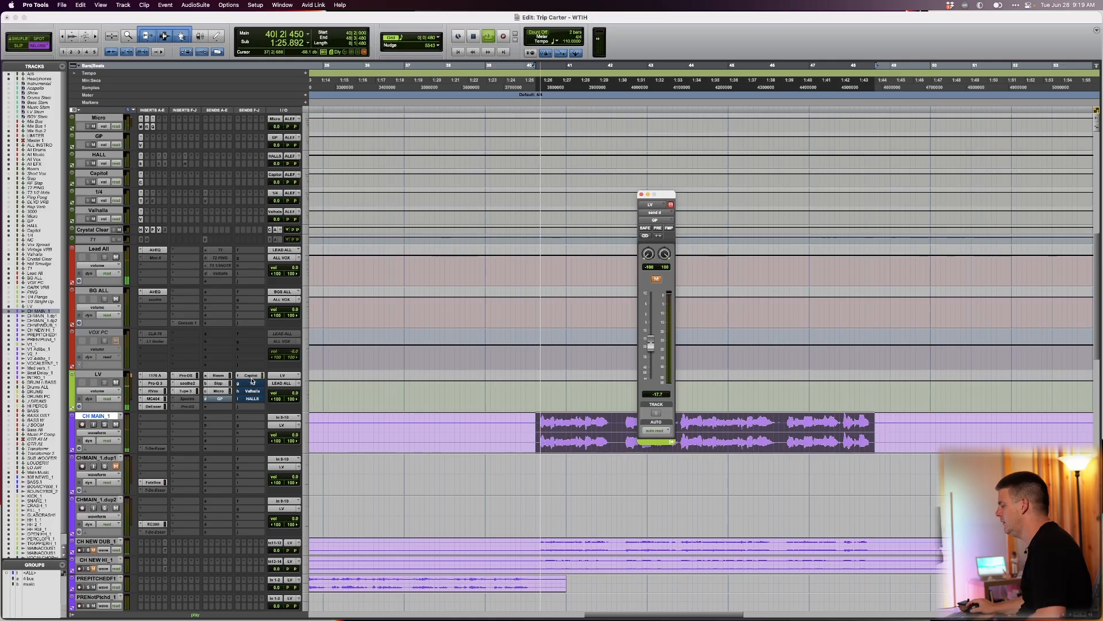
click(251, 376)
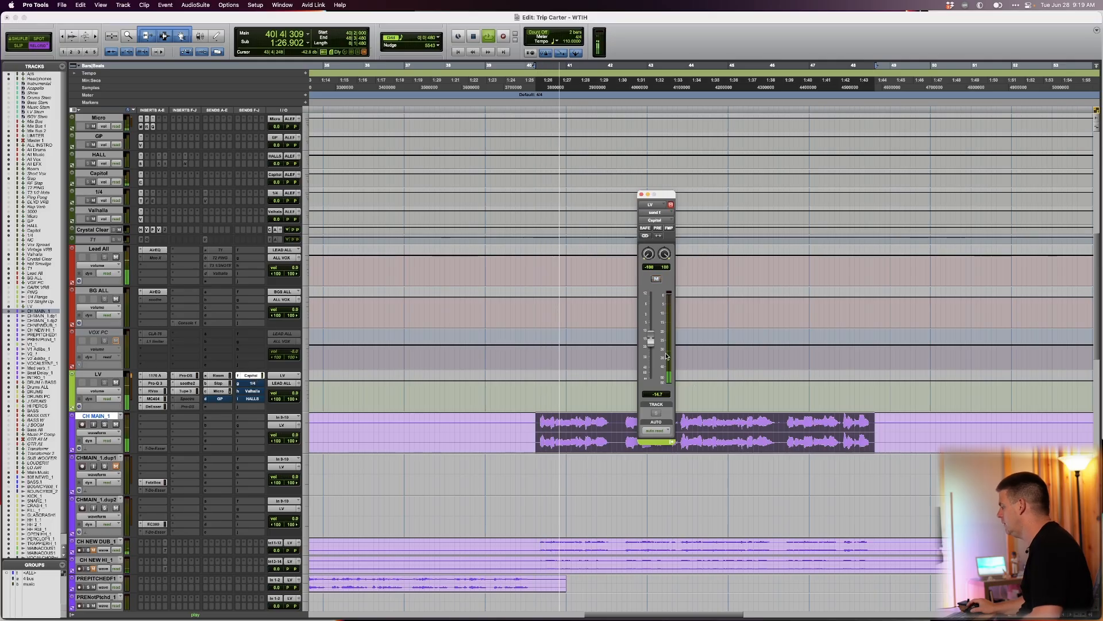
drag(655, 343, 655, 348)
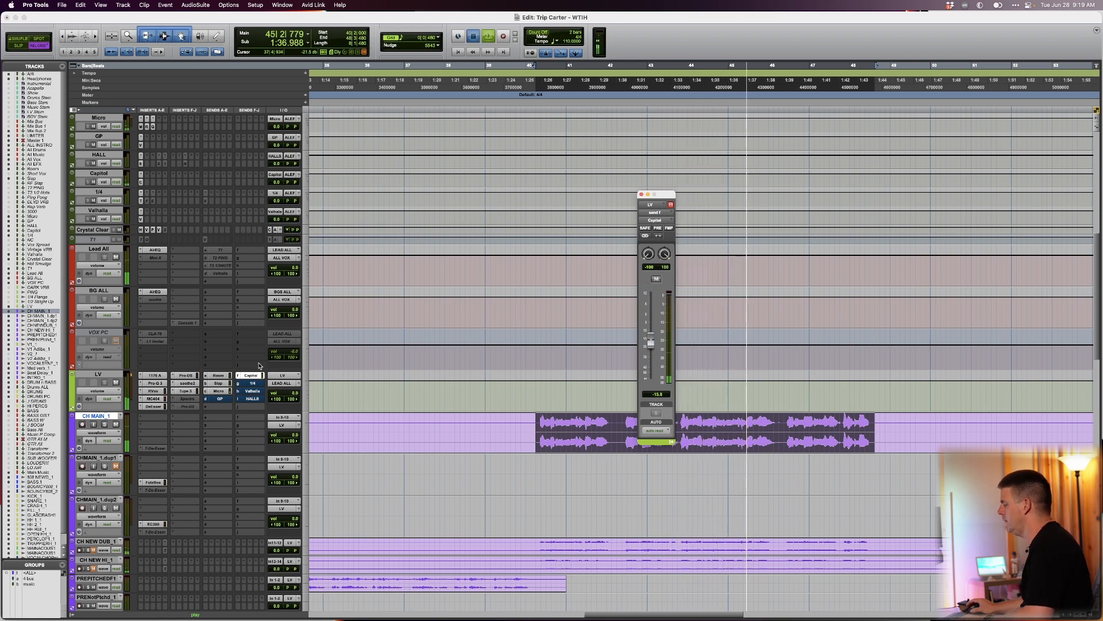
key(space)
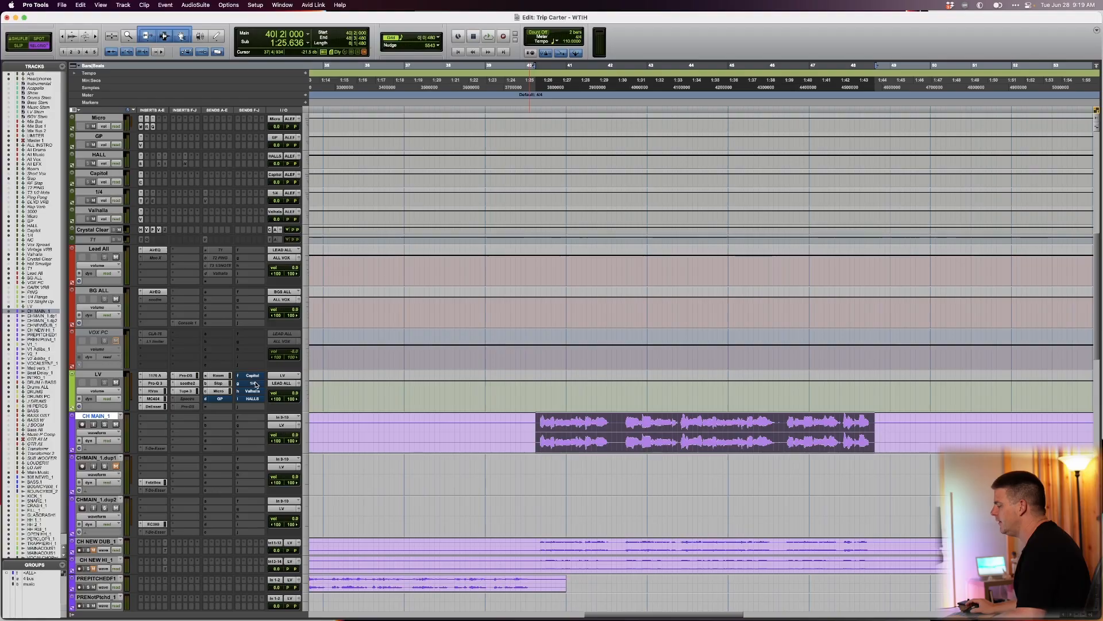
- Open the lead vocal's 1/4 send and set its level to about -19.8 dB while playing the selected passage
click(256, 385)
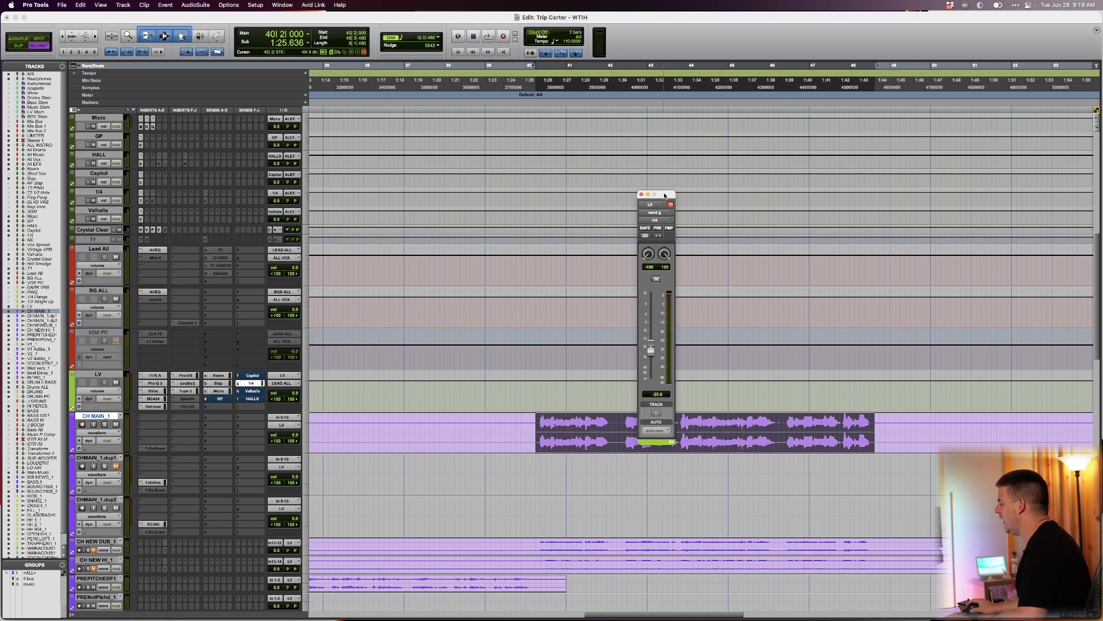
drag(665, 195, 615, 161)
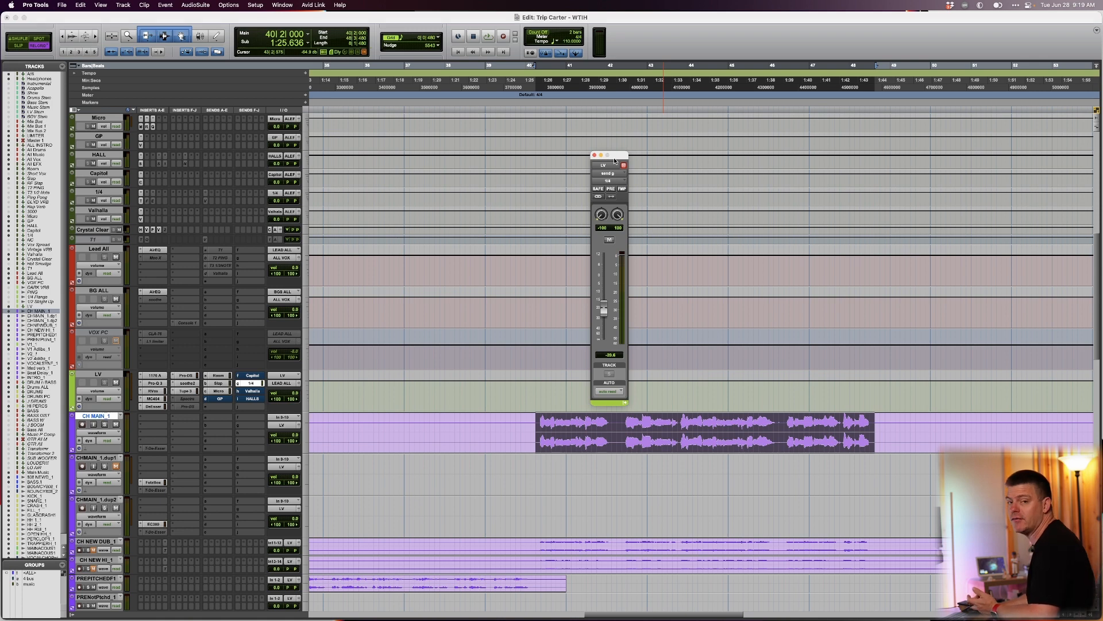
key(space)
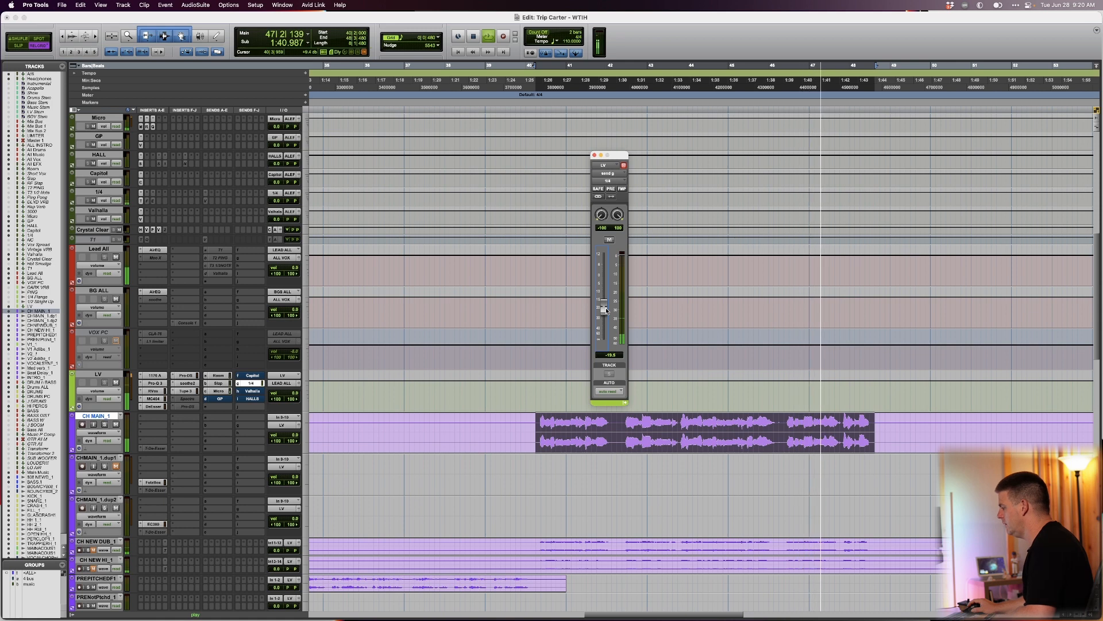
key(space)
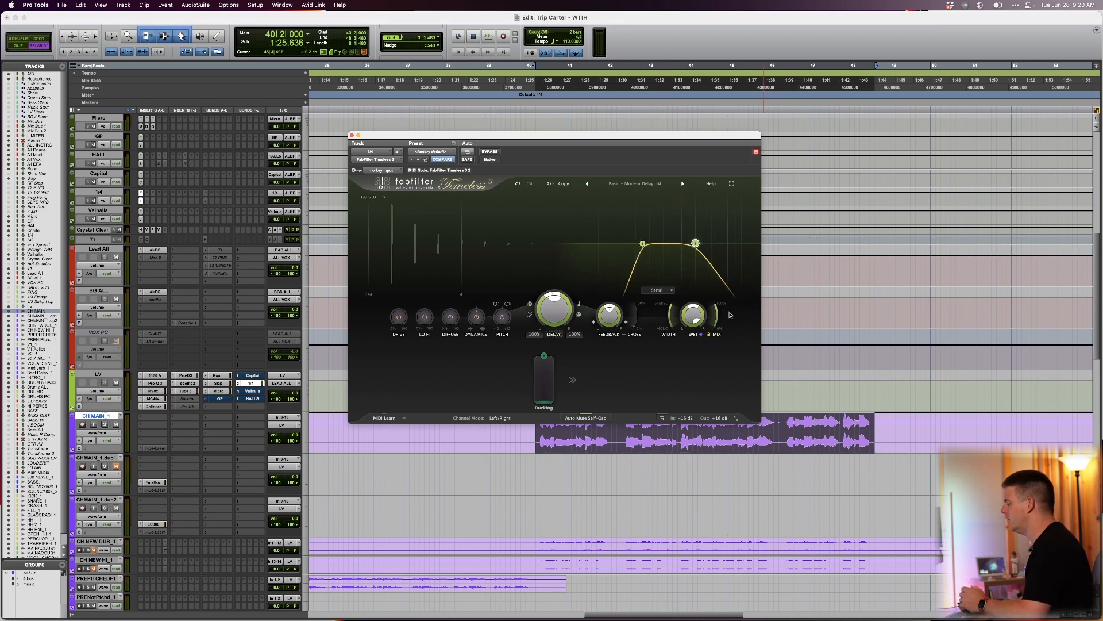
- Play the passage with the 1/4 send's FabFilter Timeless 3 delay open to examine its settings and repeats
key(space)
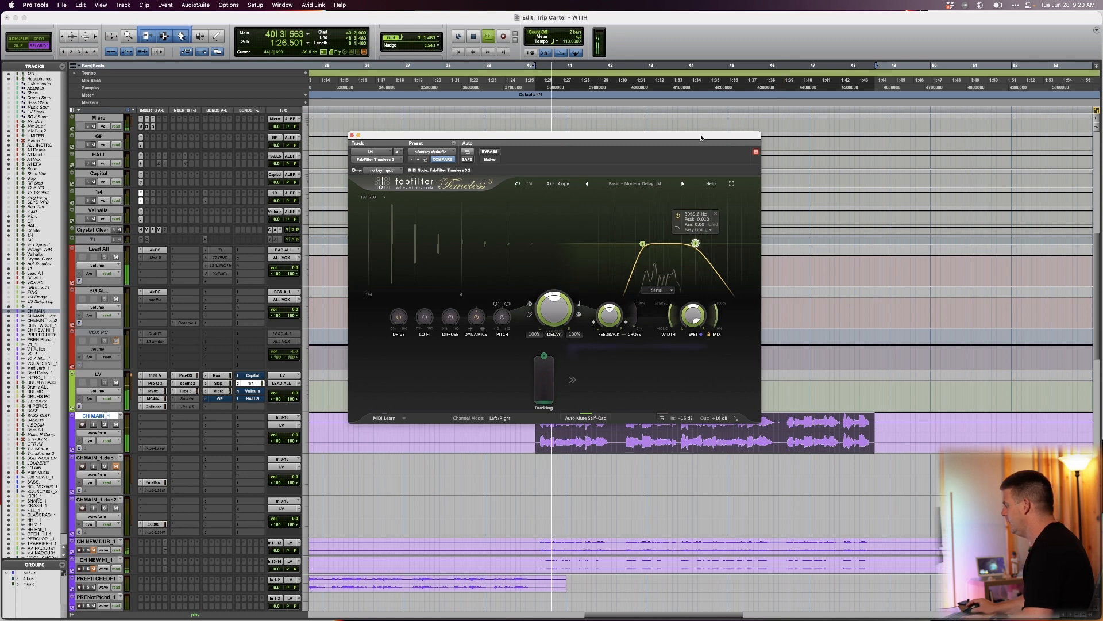
drag(701, 138, 709, 120)
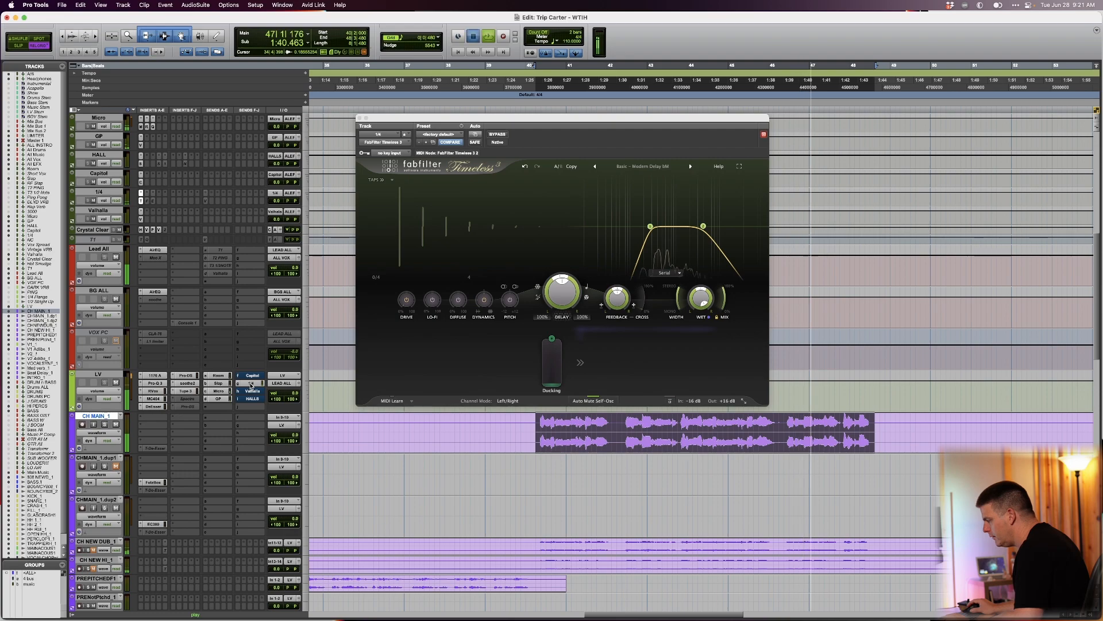
key(space)
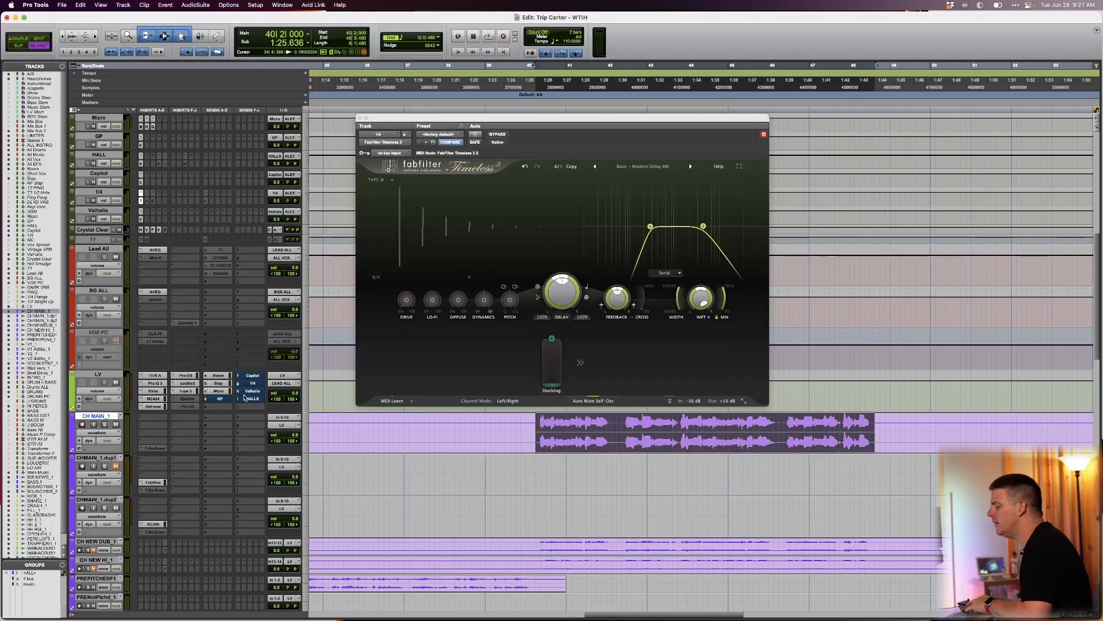
- Audition the Valhalla send at several levels during playback, settle it at about -29 dB, and leave it muted
click(249, 392)
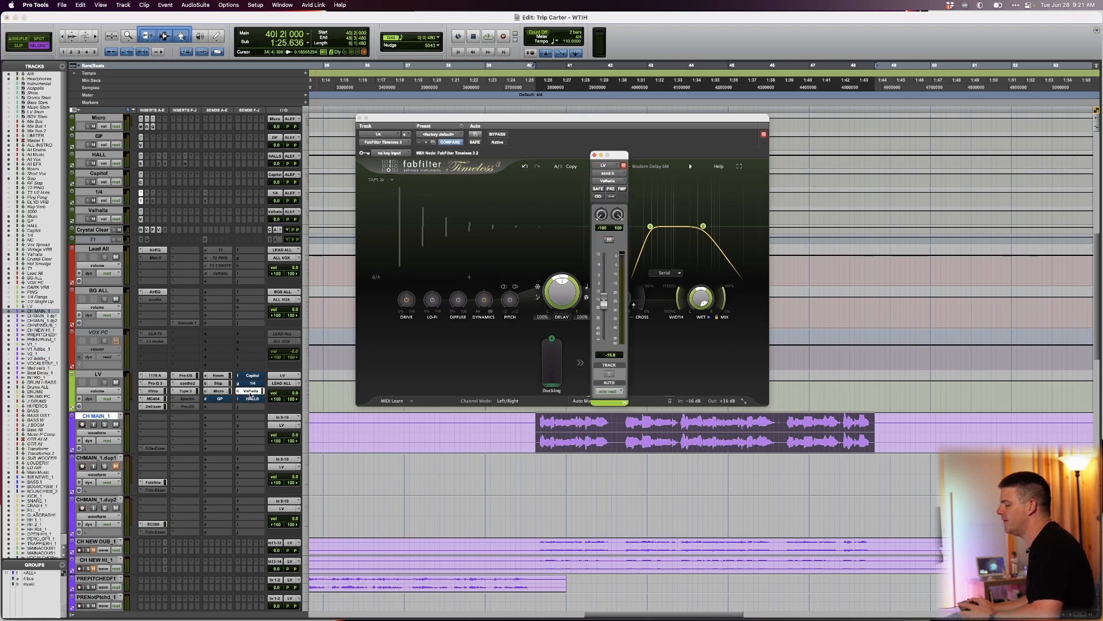
key(space)
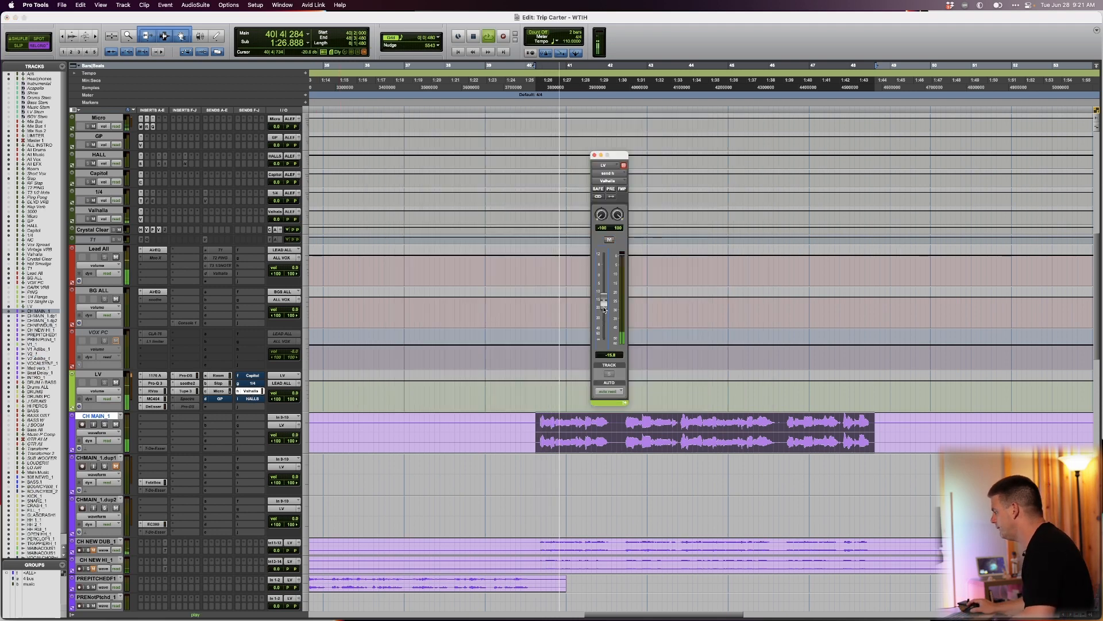
drag(604, 307, 609, 300)
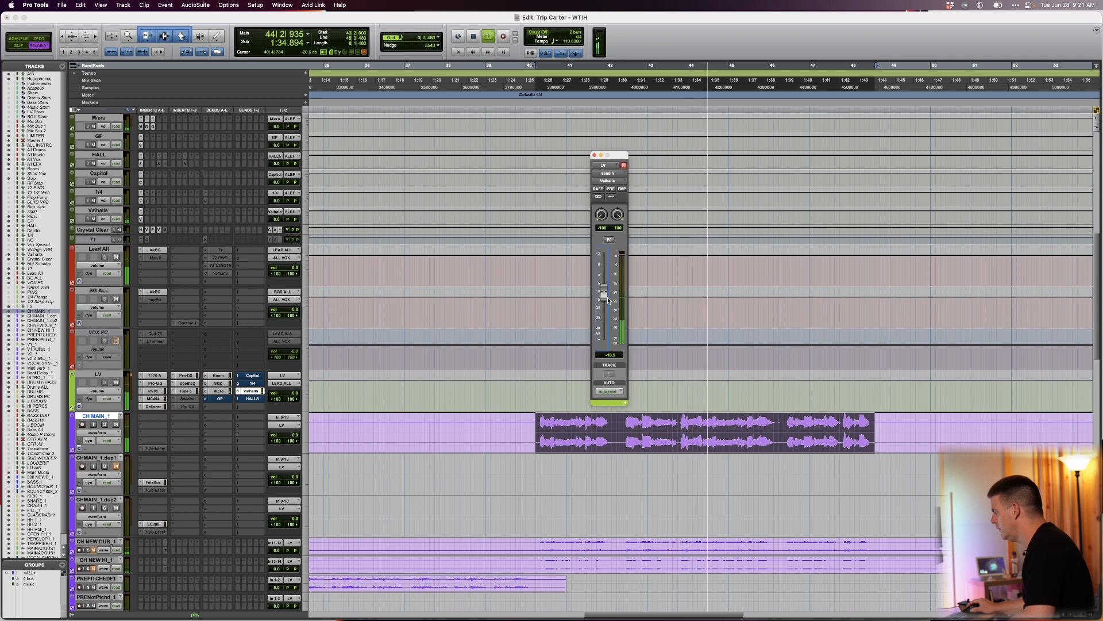
drag(608, 300, 608, 307)
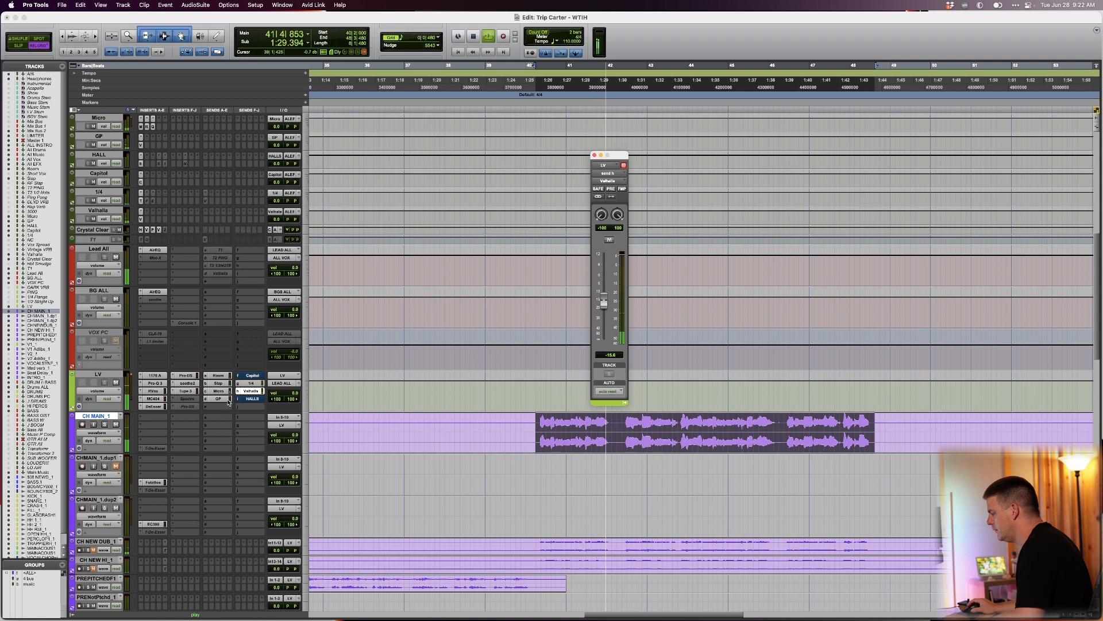
click(252, 392)
click(253, 392)
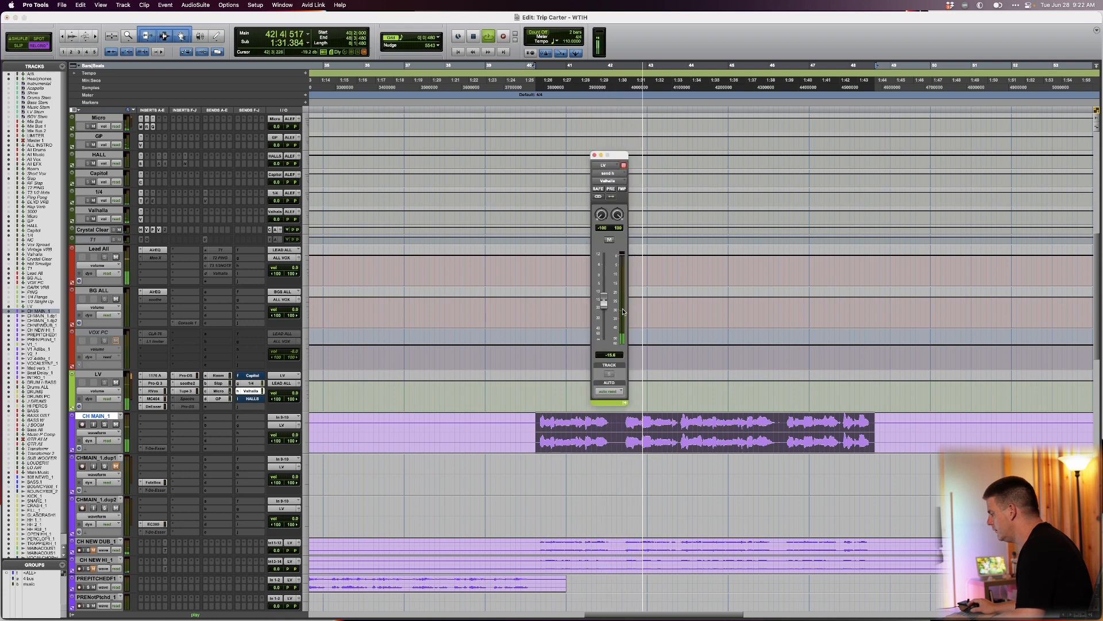
drag(606, 301, 603, 324)
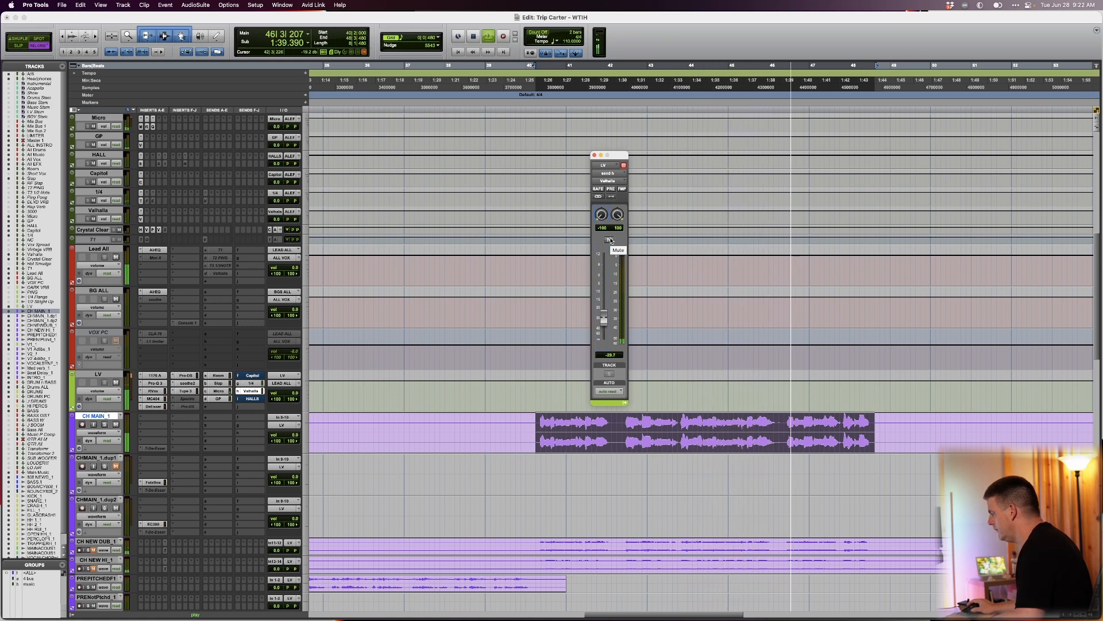
click(609, 240)
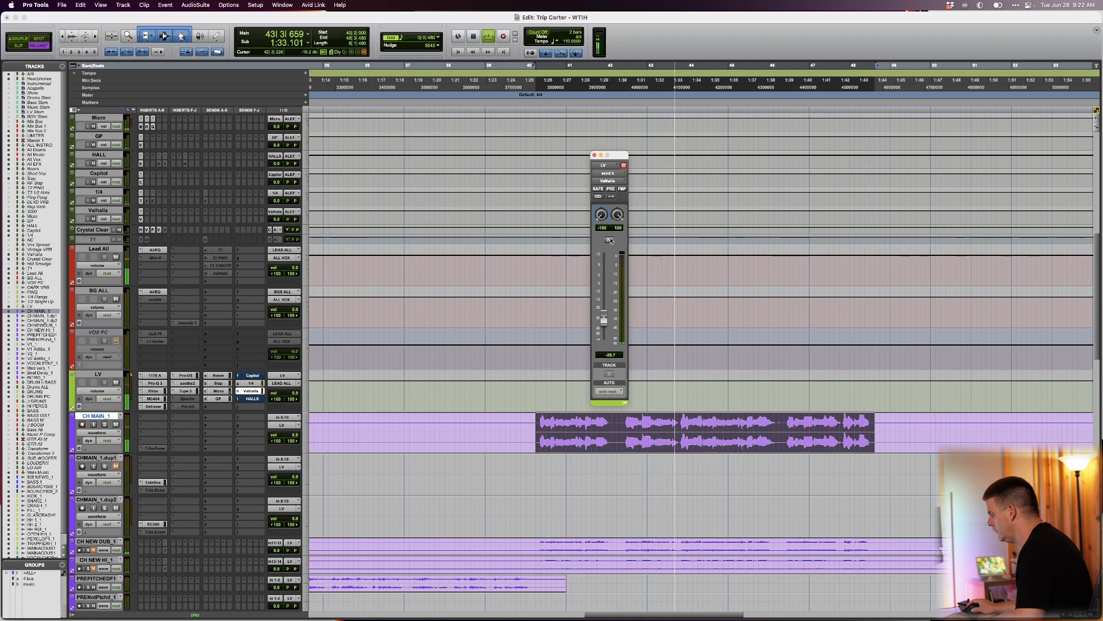
click(609, 239)
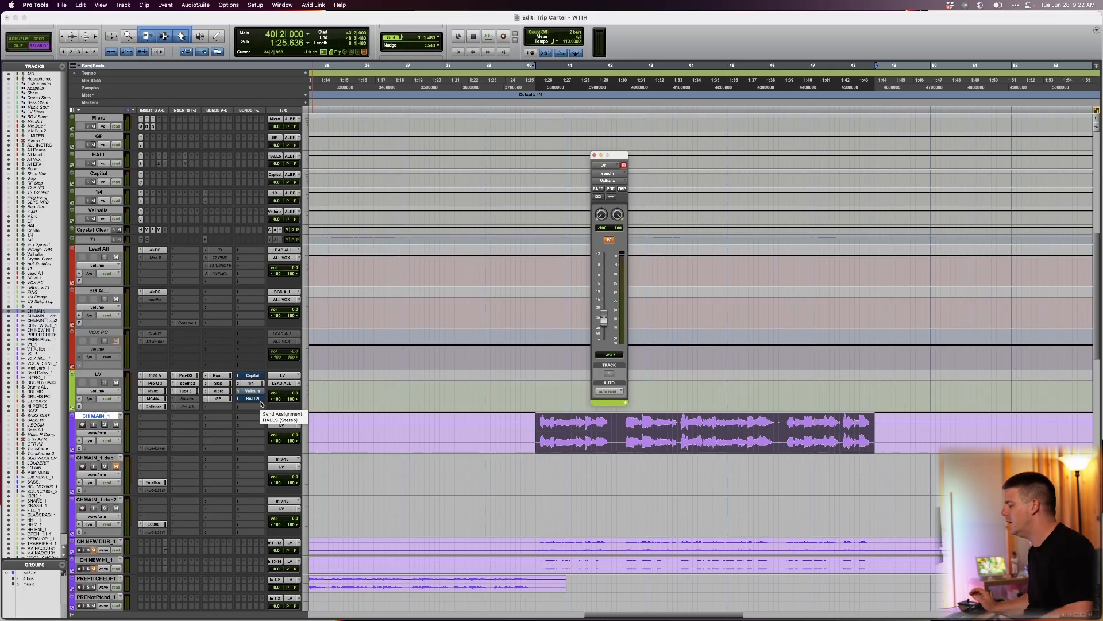
- Inspect the HALLS send's Seventh Heaven reverb, unmute the send, set it to about -19.8 dB during playback, and close both windows
click(260, 402)
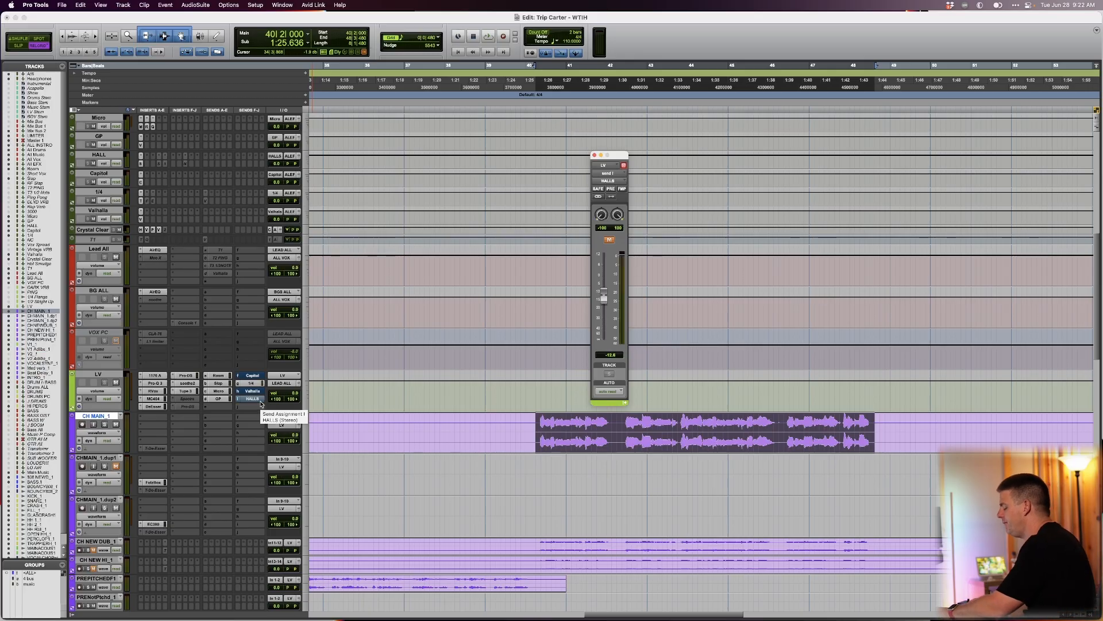
key(ctrl+alt+super+w)
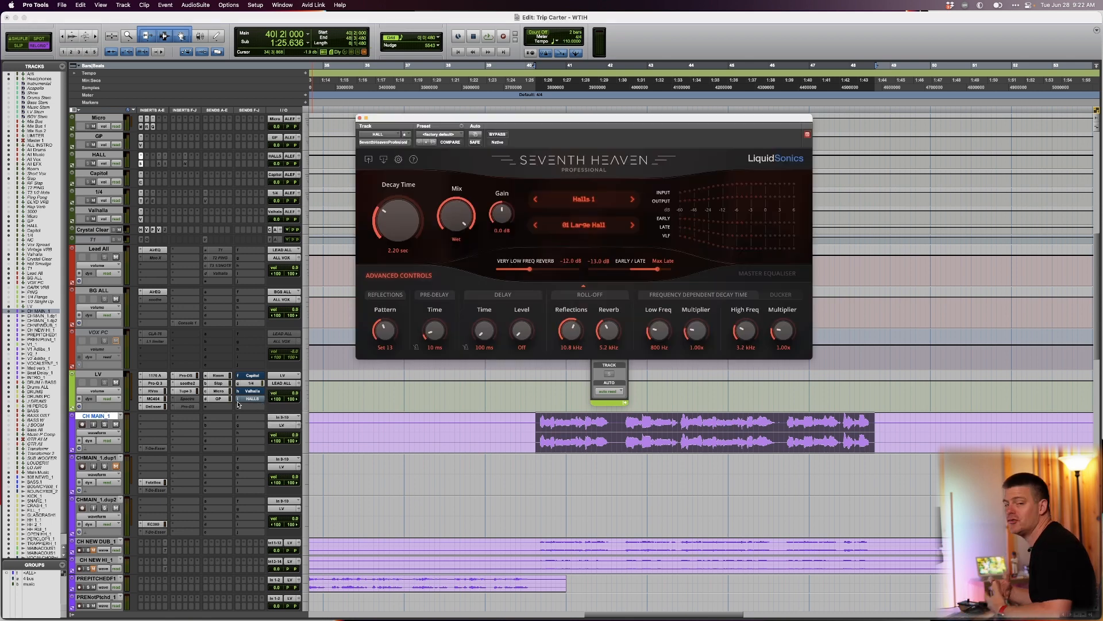
key(space)
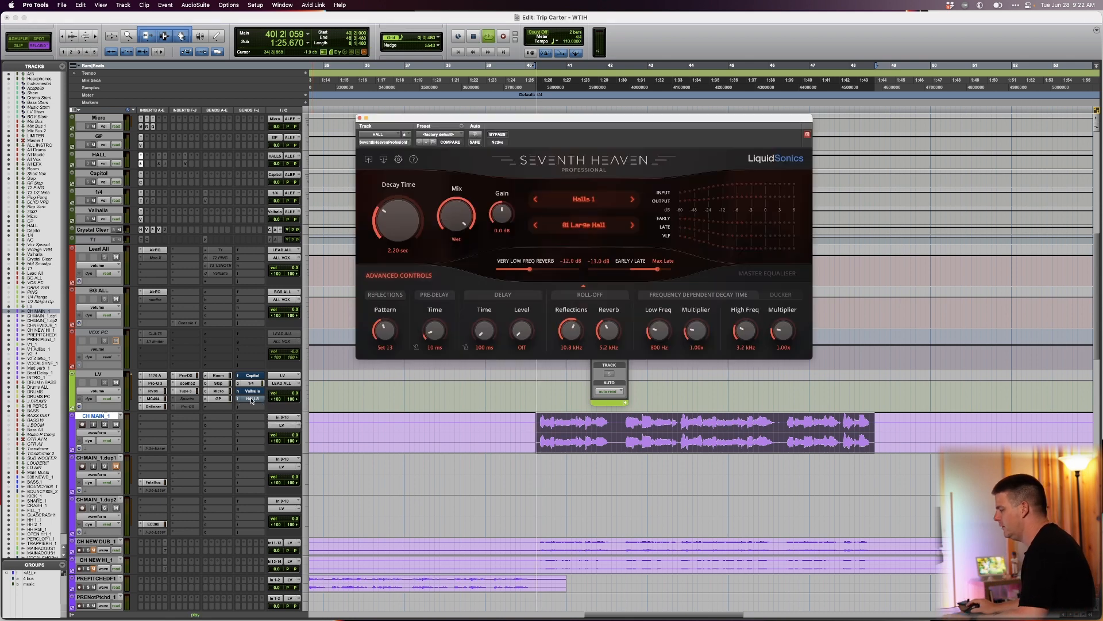
click(254, 400)
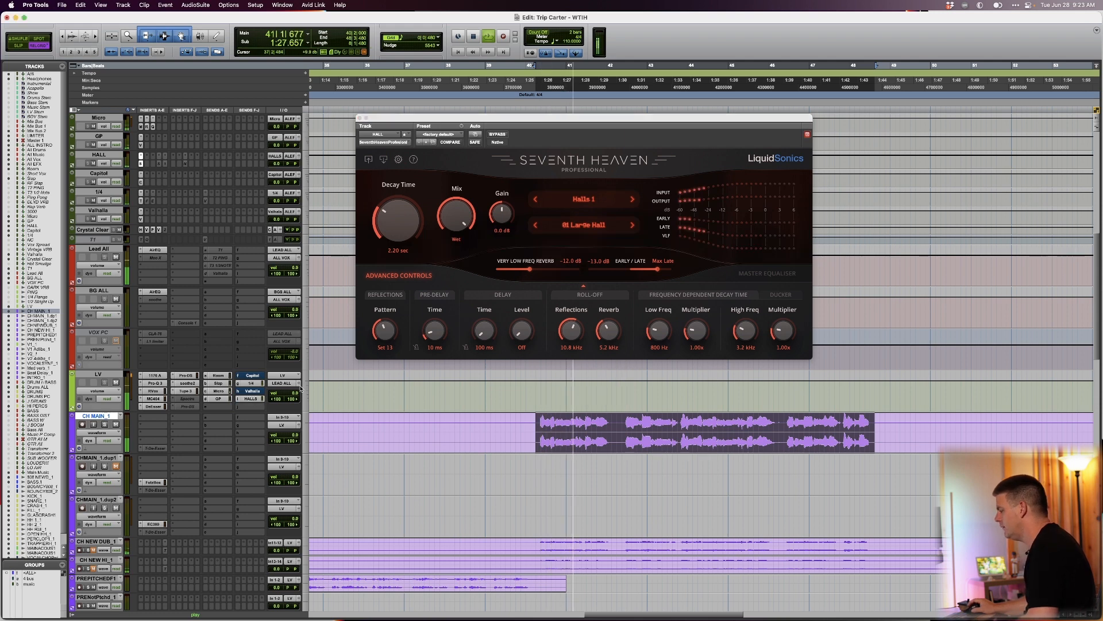
click(256, 400)
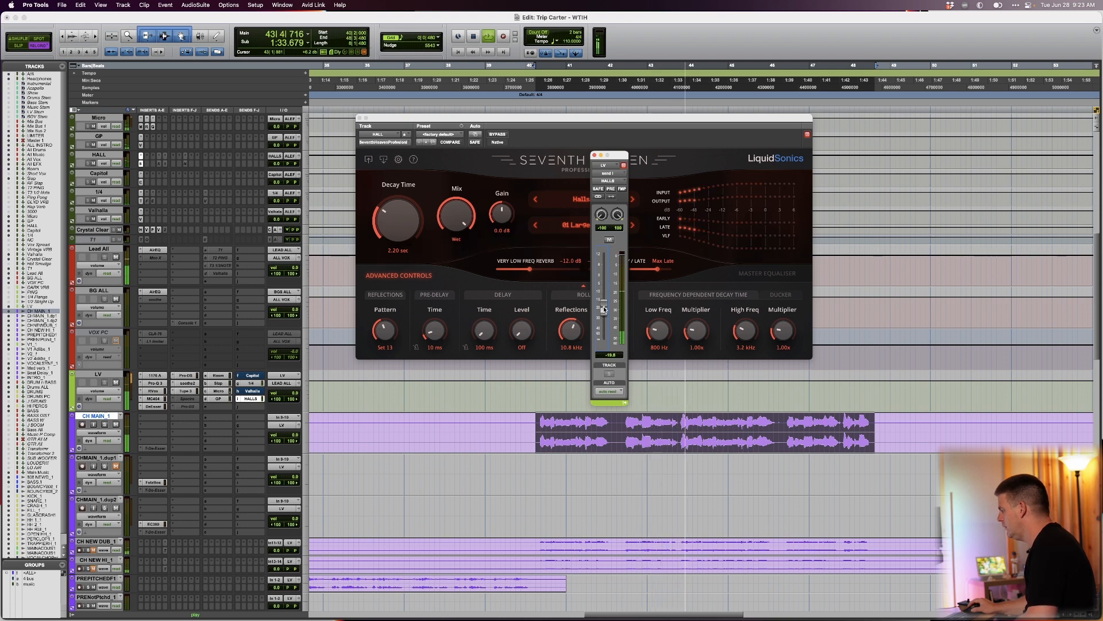
click(595, 156)
click(359, 118)
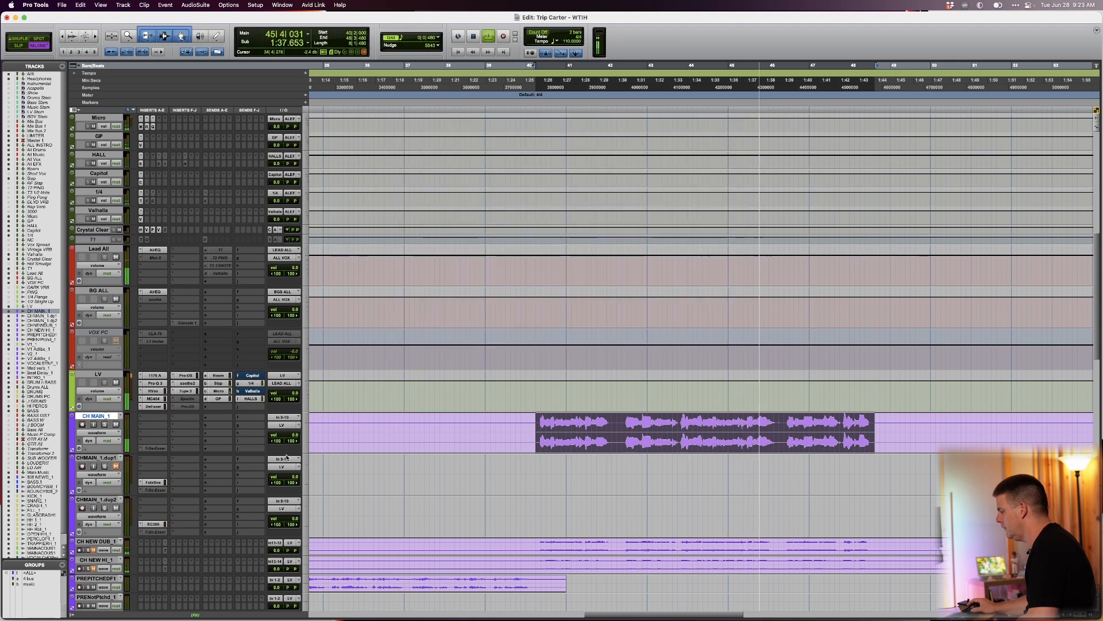
- Compare the passage with the HALLS send muted and unmuted, and lower its level to about -25.6 dB
ctrl+super+click(254, 399)
ctrl+super+click(254, 401)
key(super+s)
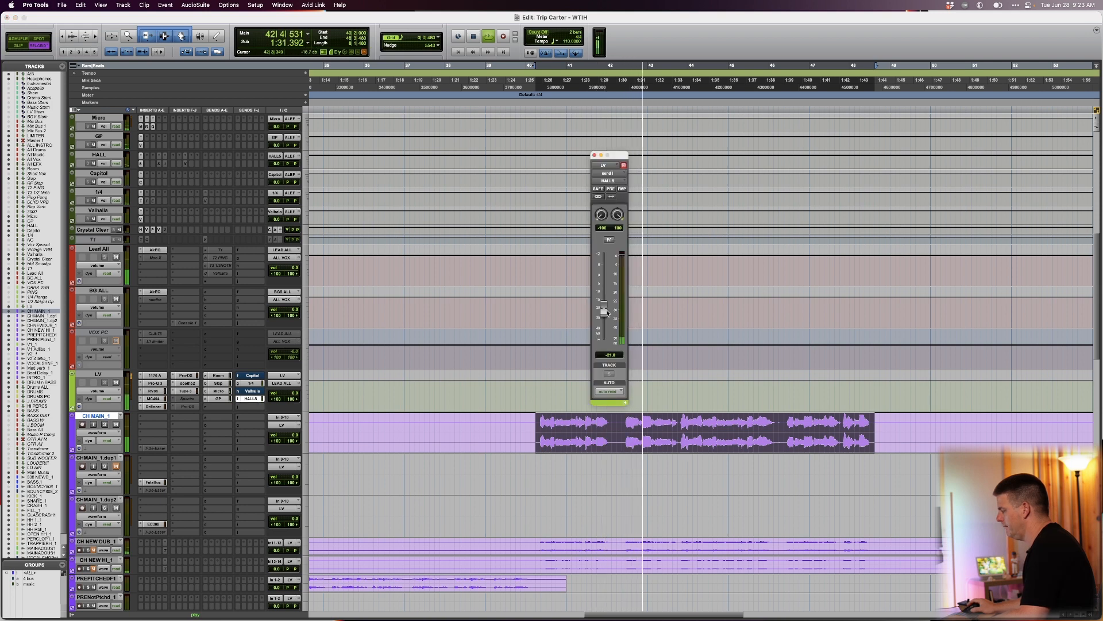
drag(607, 312, 609, 317)
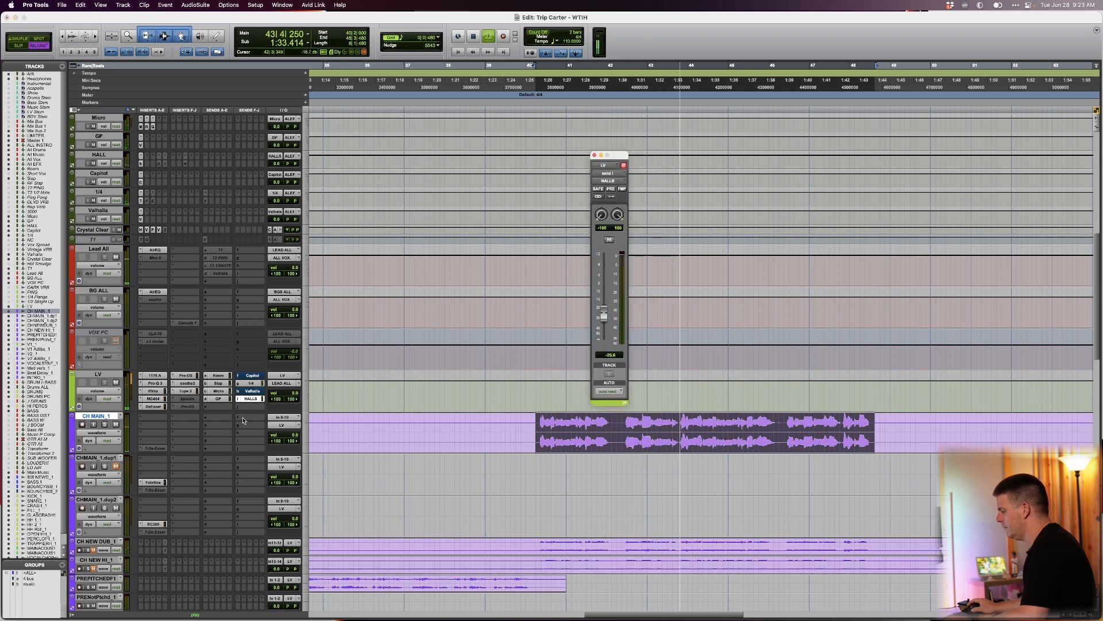
- Open the lead vocal's 1/4 send fader during playback
click(251, 383)
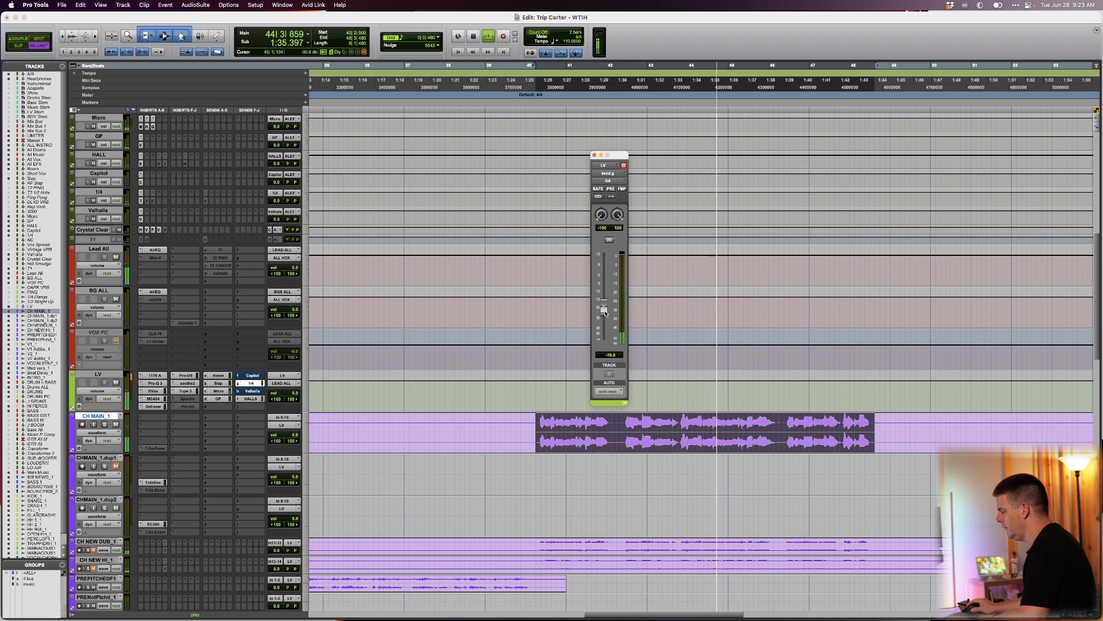